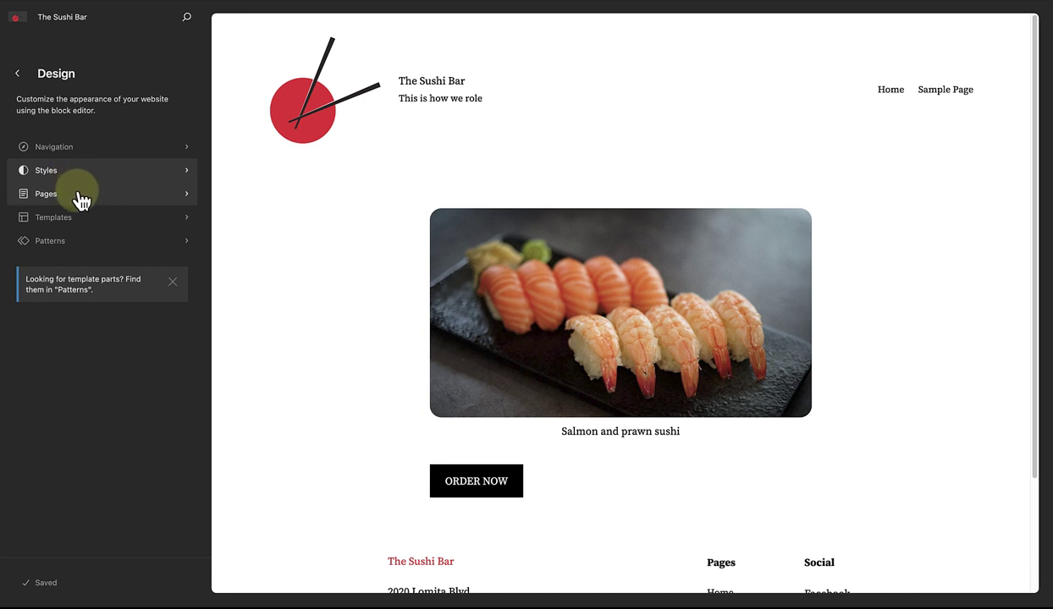
- Look through the site's page, template and pattern lists, including the Header template parts
{"action": "left_click", "coordinate": [78, 197]}
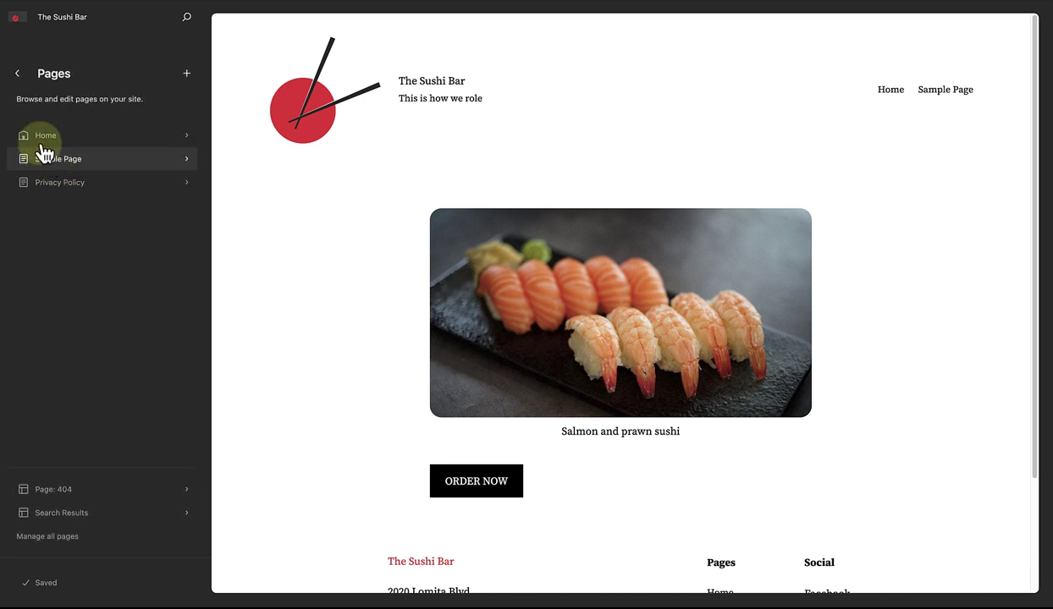
{"action": "left_click", "coordinate": [17, 74]}
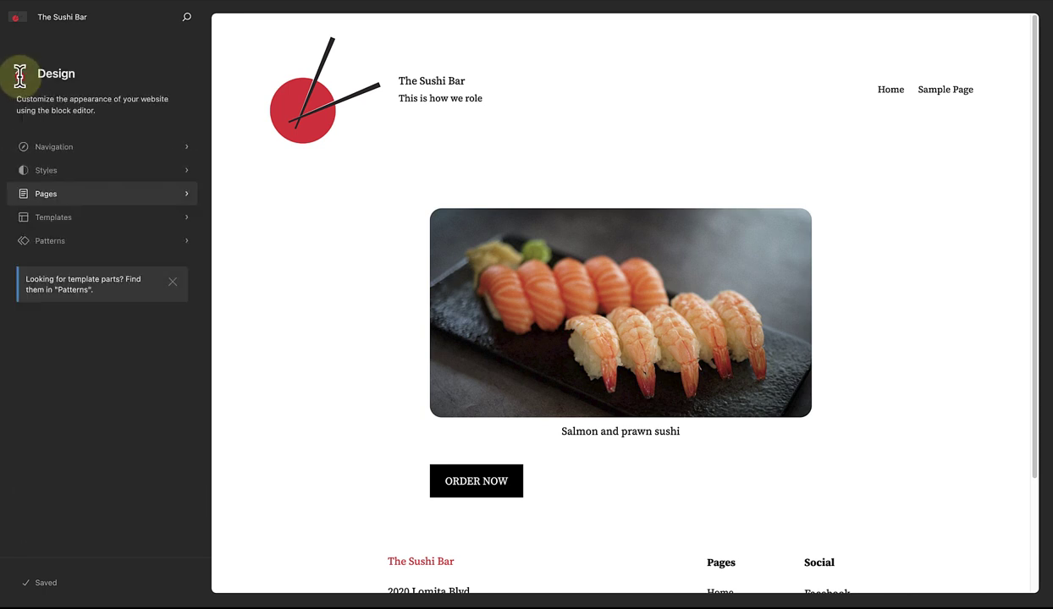
{"action": "left_click", "coordinate": [75, 220]}
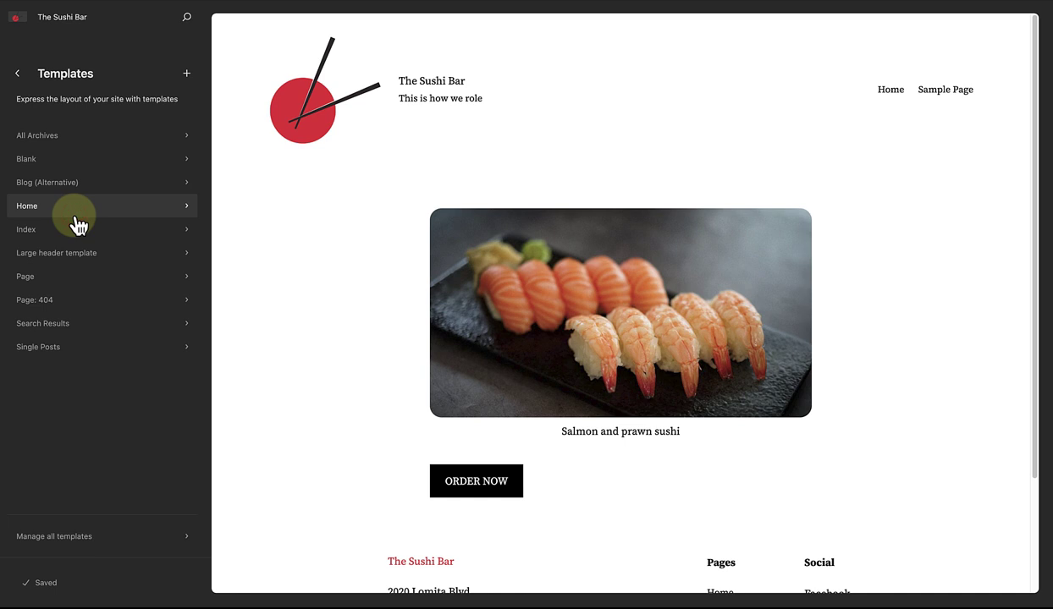
{"action": "left_click", "coordinate": [17, 74]}
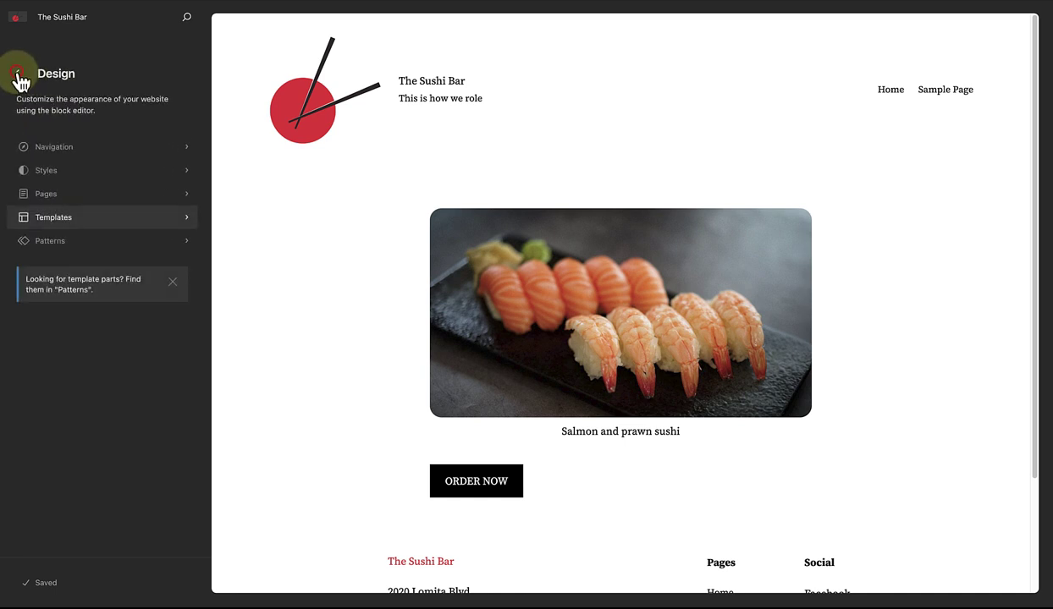
{"action": "left_click", "coordinate": [76, 241]}
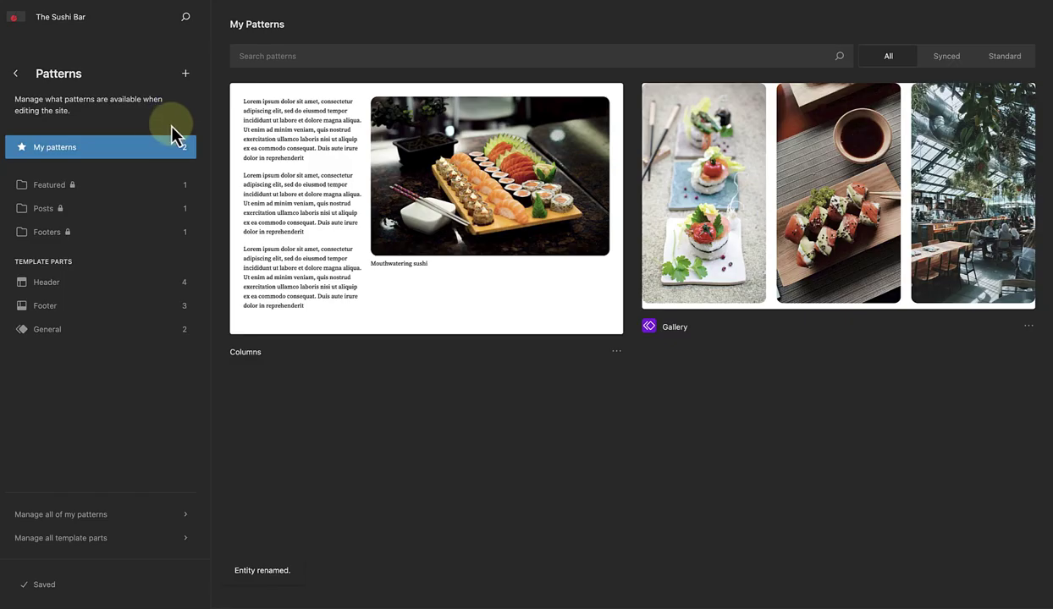
{"action": "left_click", "coordinate": [144, 287]}
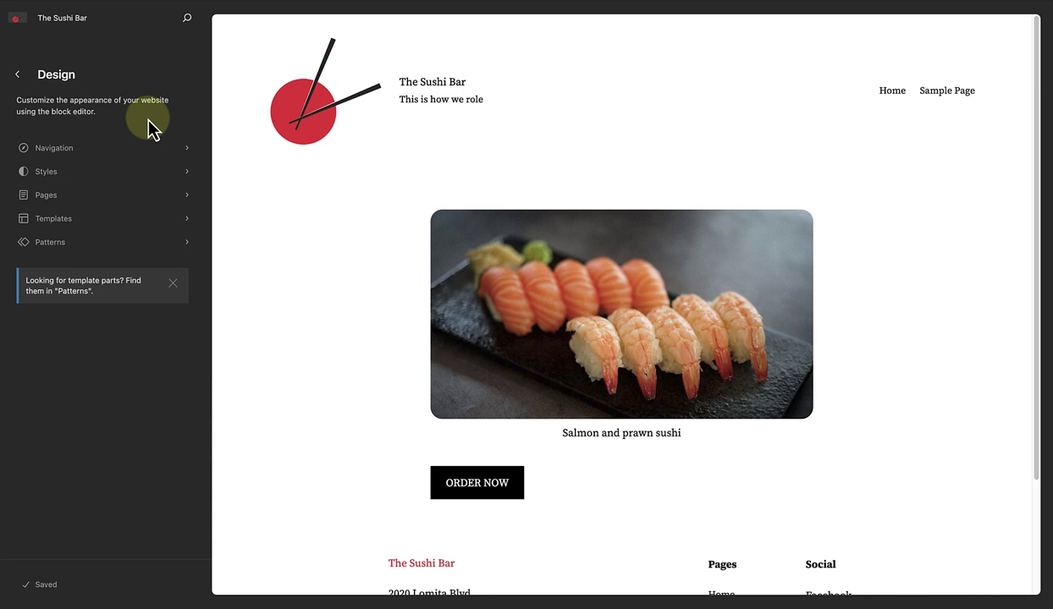
- Examine the Page, Single Posts, Index and Page: 404 templates, previewing the layout and description of each
{"action": "left_click", "coordinate": [87, 220]}
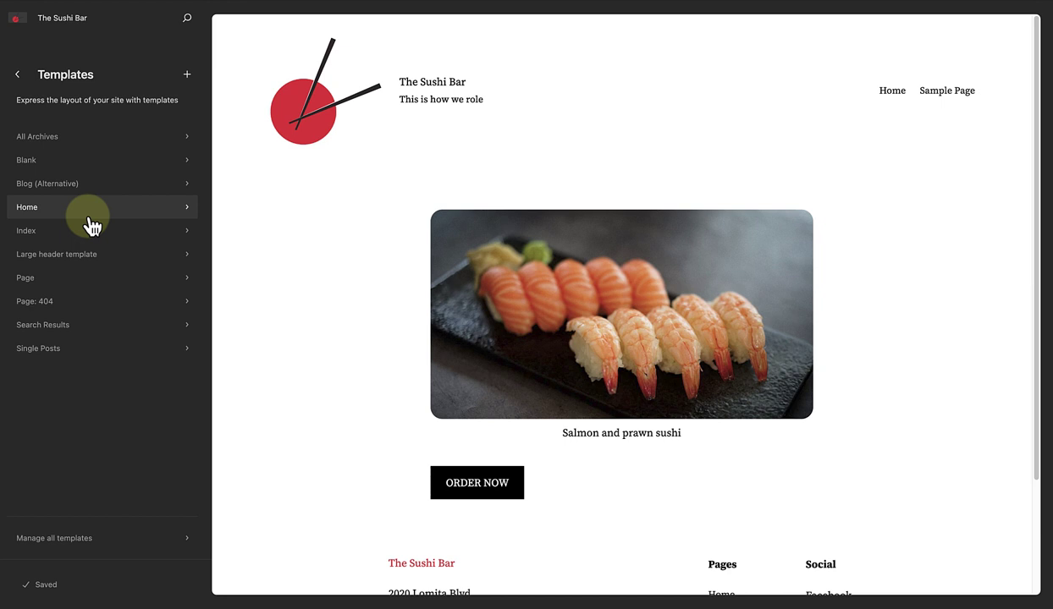
{"action": "left_click", "coordinate": [65, 280]}
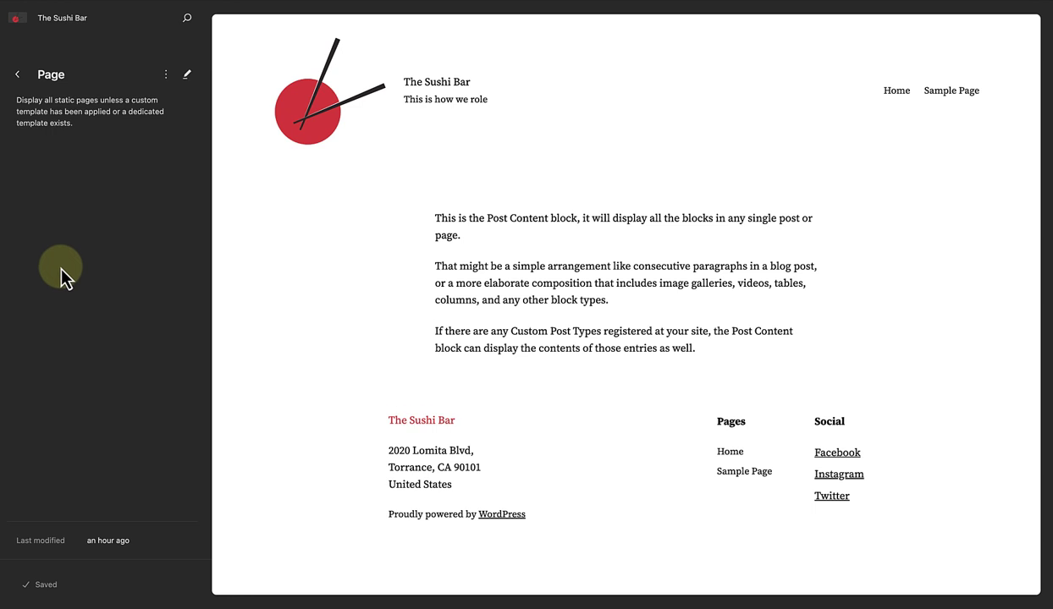
{"action": "left_click", "coordinate": [18, 76]}
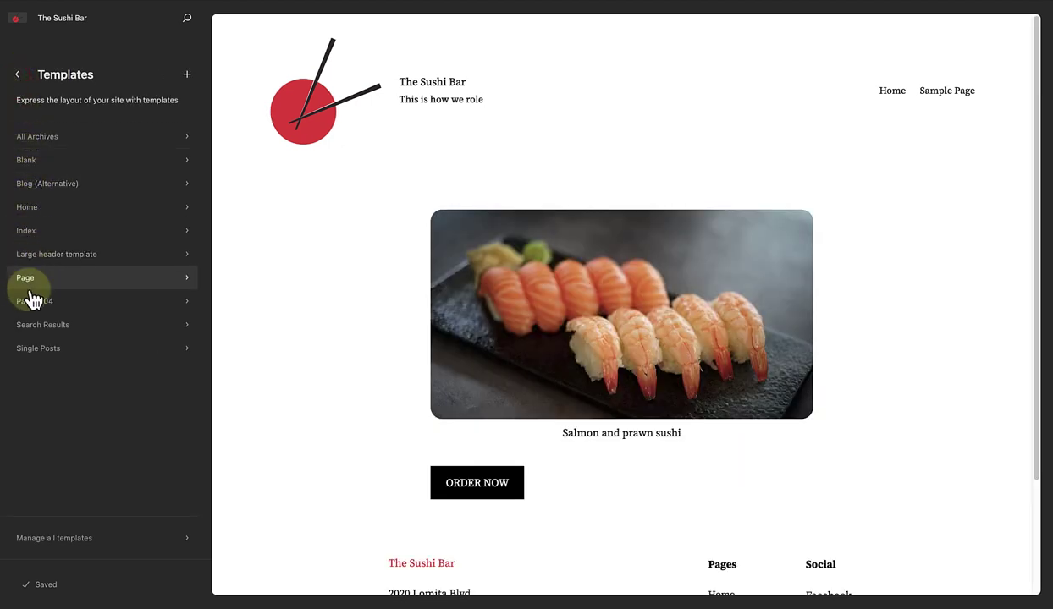
{"action": "left_click", "coordinate": [34, 350]}
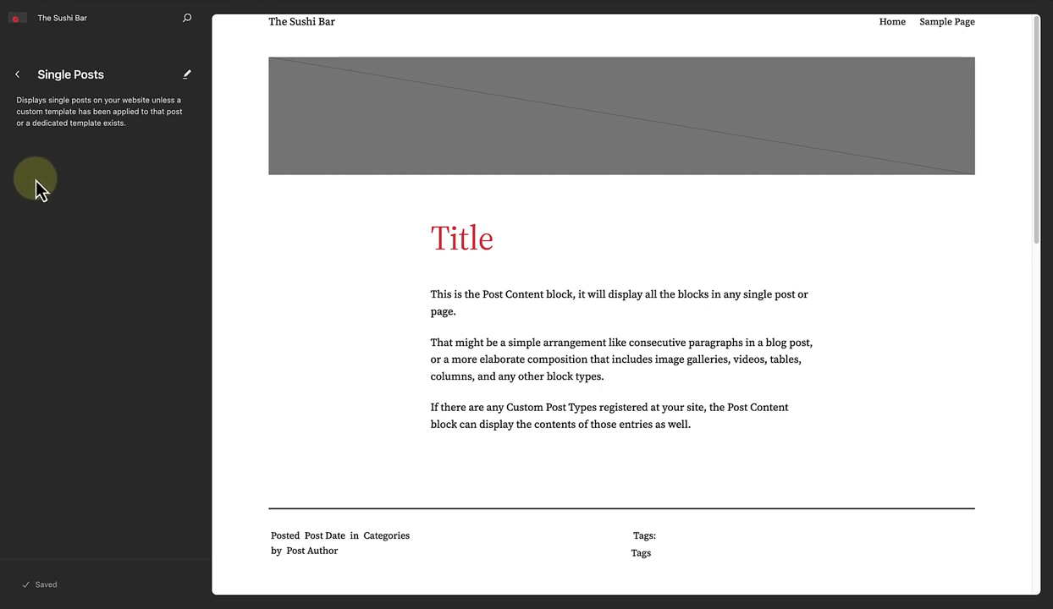
{"action": "left_click", "coordinate": [18, 76]}
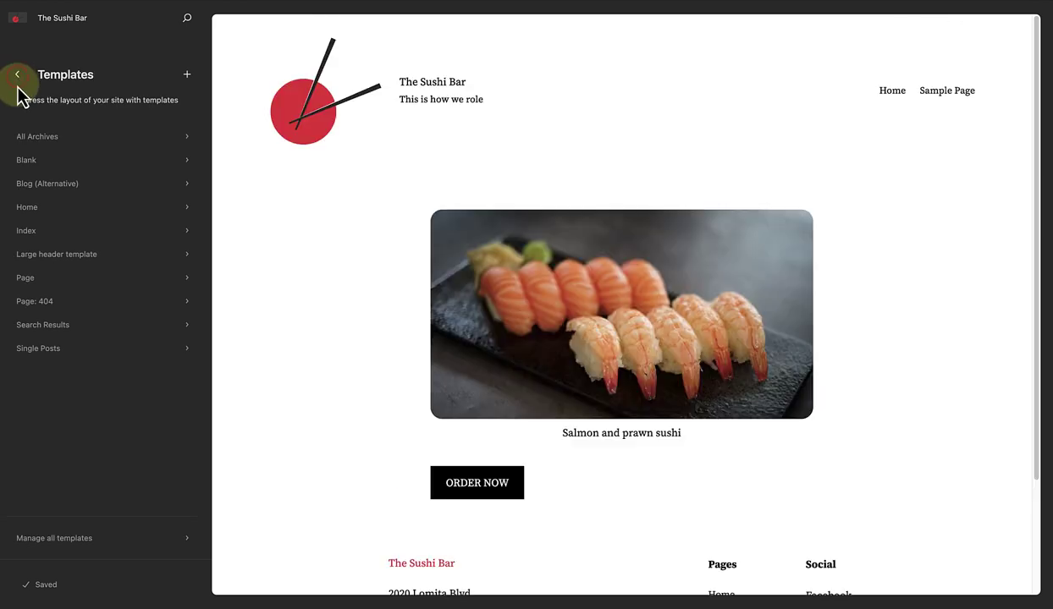
{"action": "left_click", "coordinate": [25, 235]}
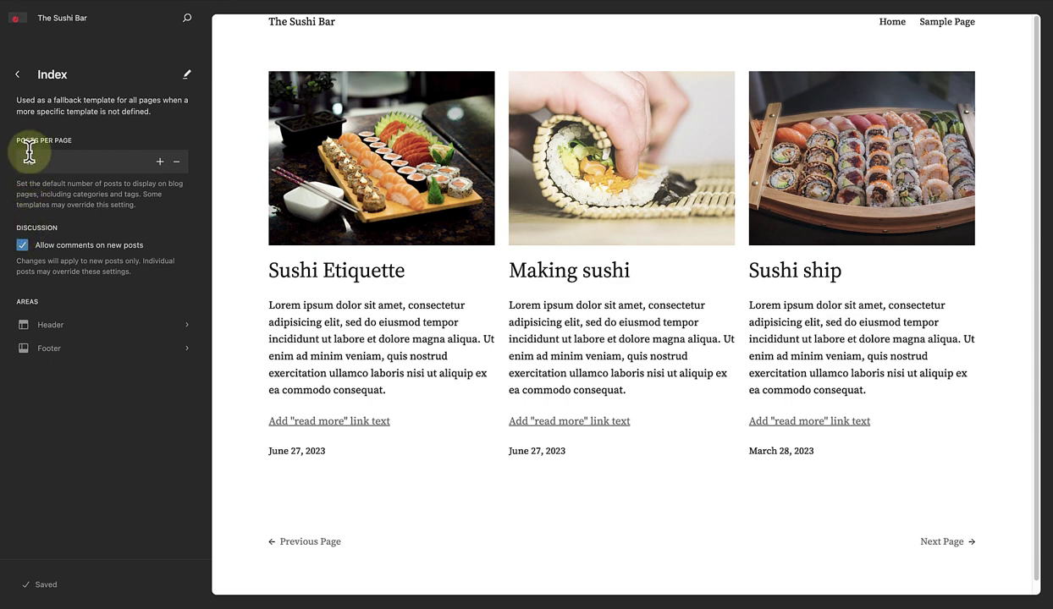
{"action": "left_click", "coordinate": [18, 74]}
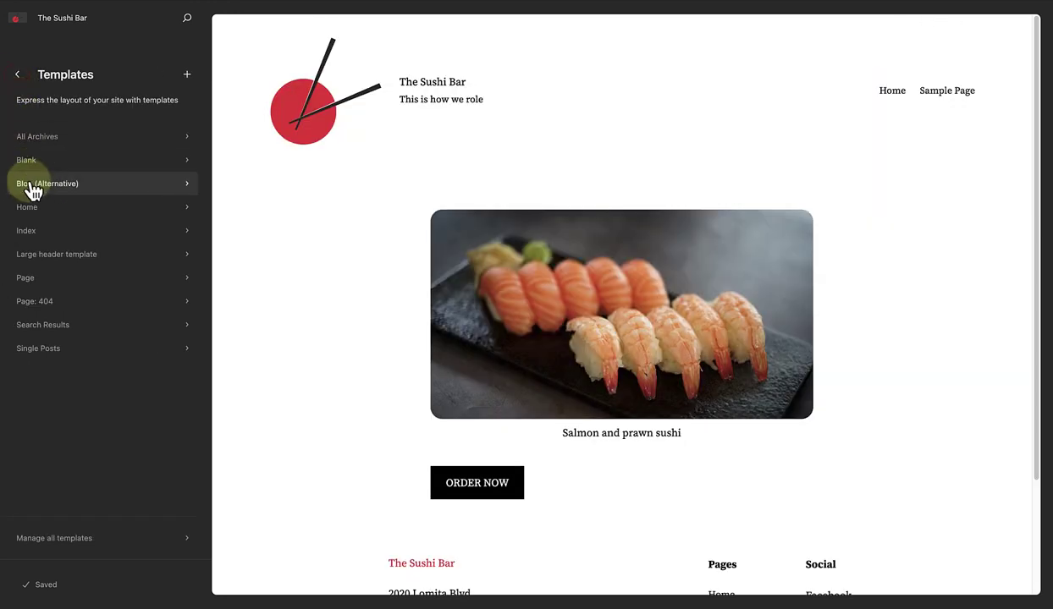
{"action": "left_click", "coordinate": [38, 302]}
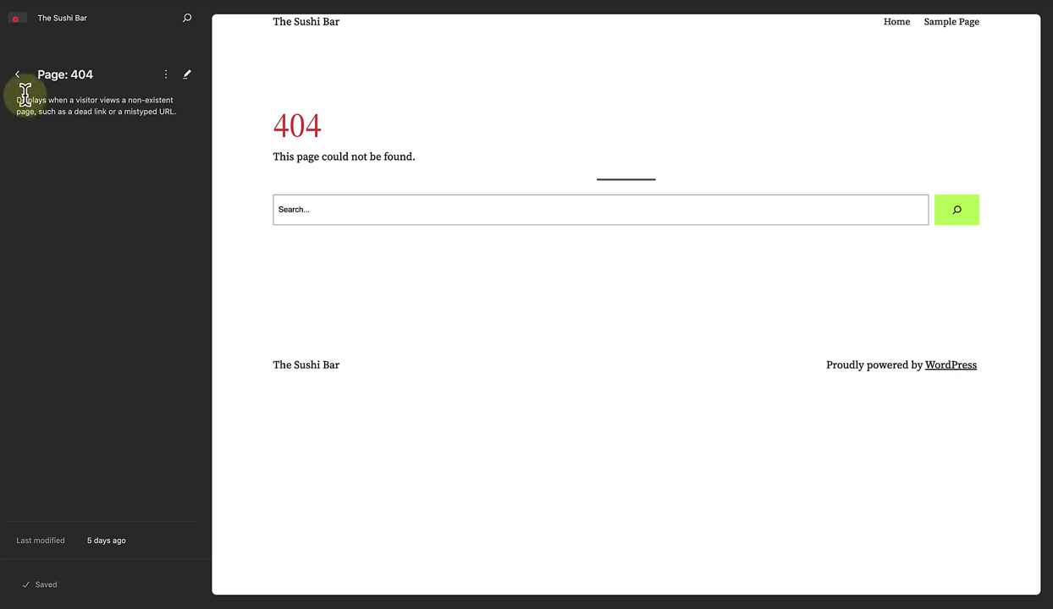
{"action": "left_click", "coordinate": [18, 74]}
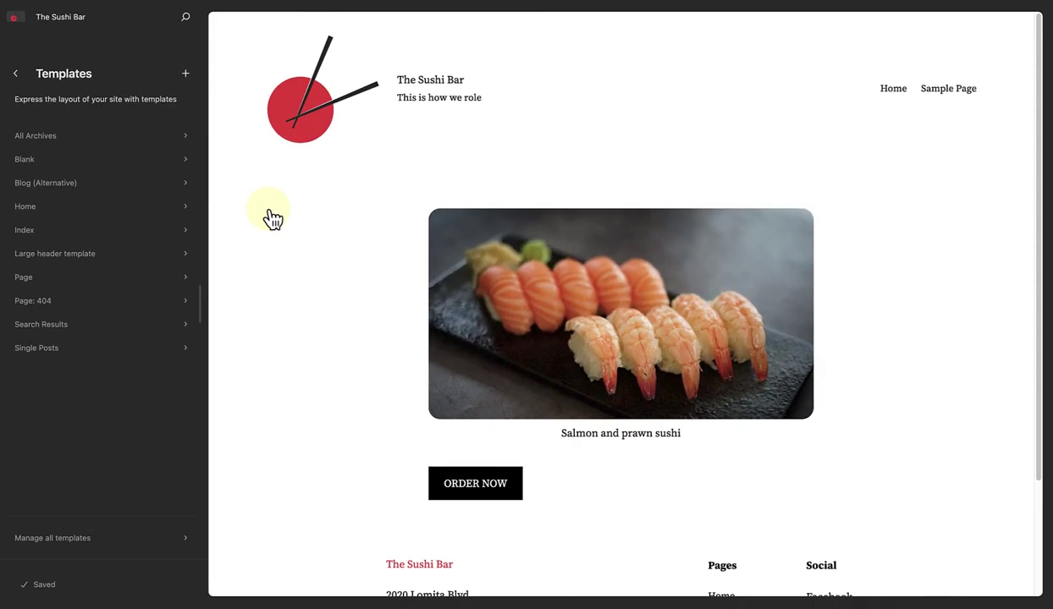
- Create a new custom template named "Test"
{"action": "left_click", "coordinate": [187, 76]}
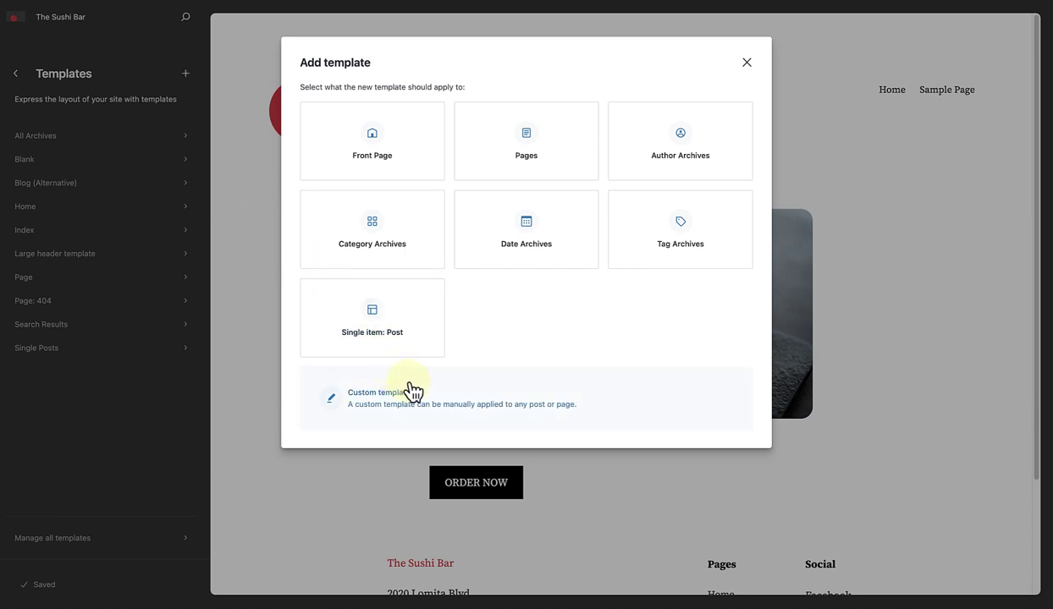
{"action": "left_click", "coordinate": [441, 404]}
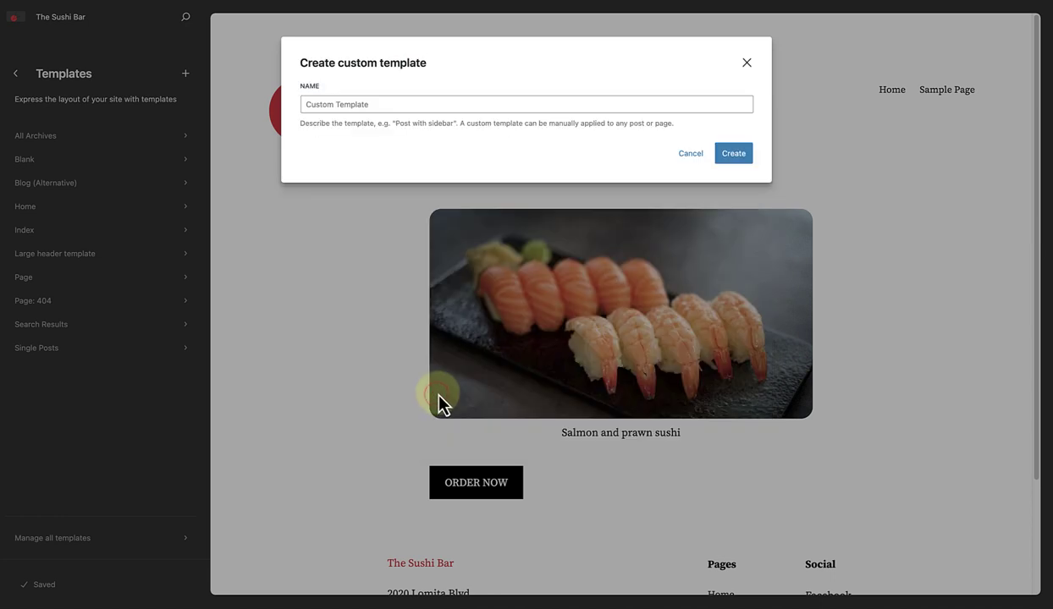
{"action": "left_click", "coordinate": [314, 108]}
{"action": "type", "text": "Test"}
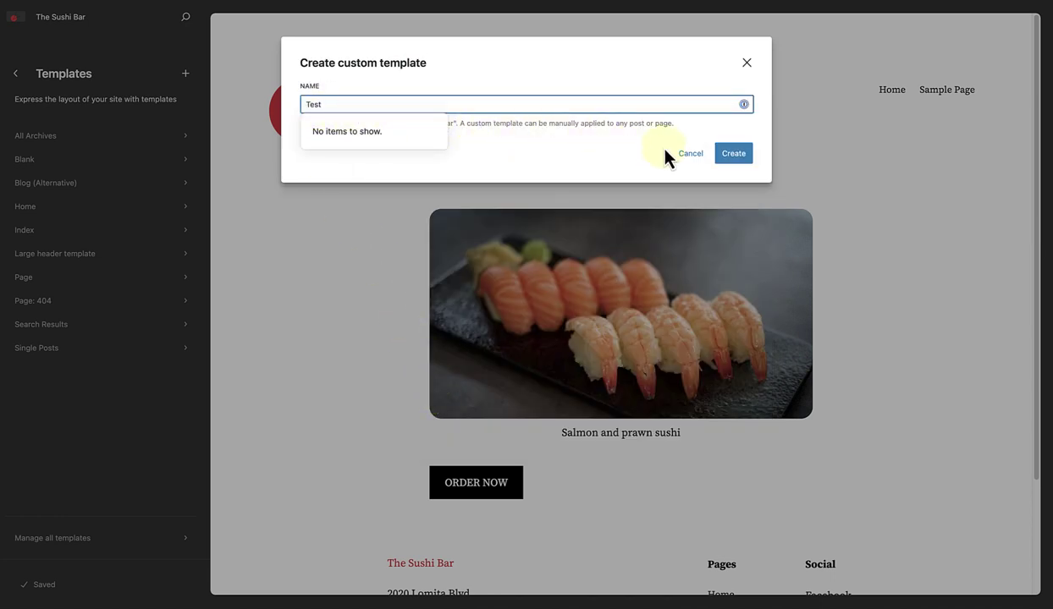
{"action": "left_click", "coordinate": [732, 154]}
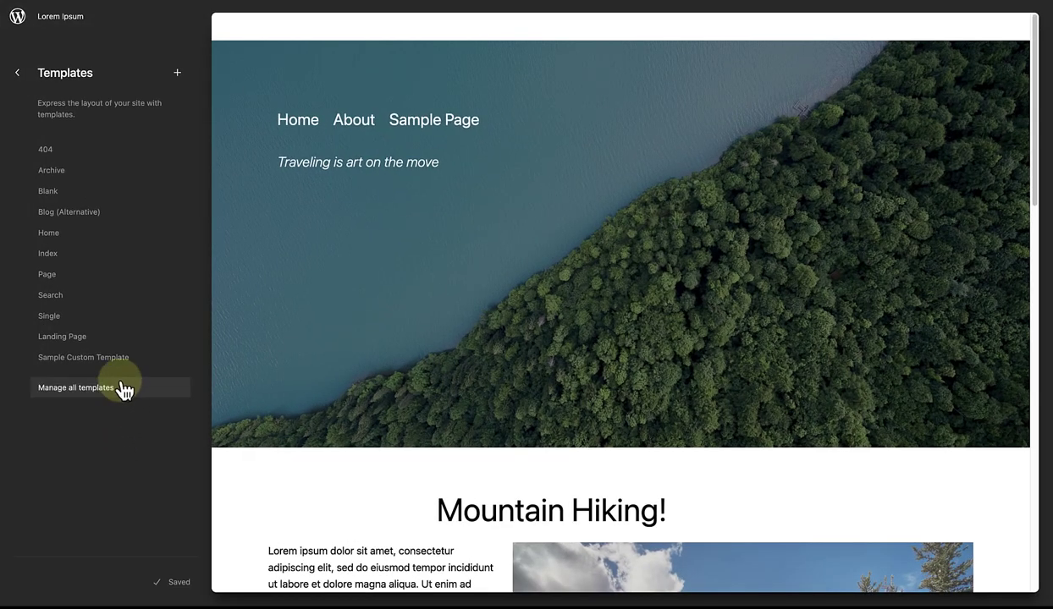
- Open the Page template of the Lorem Ipsum site for editing and show its block structure
{"action": "left_click", "coordinate": [117, 286]}
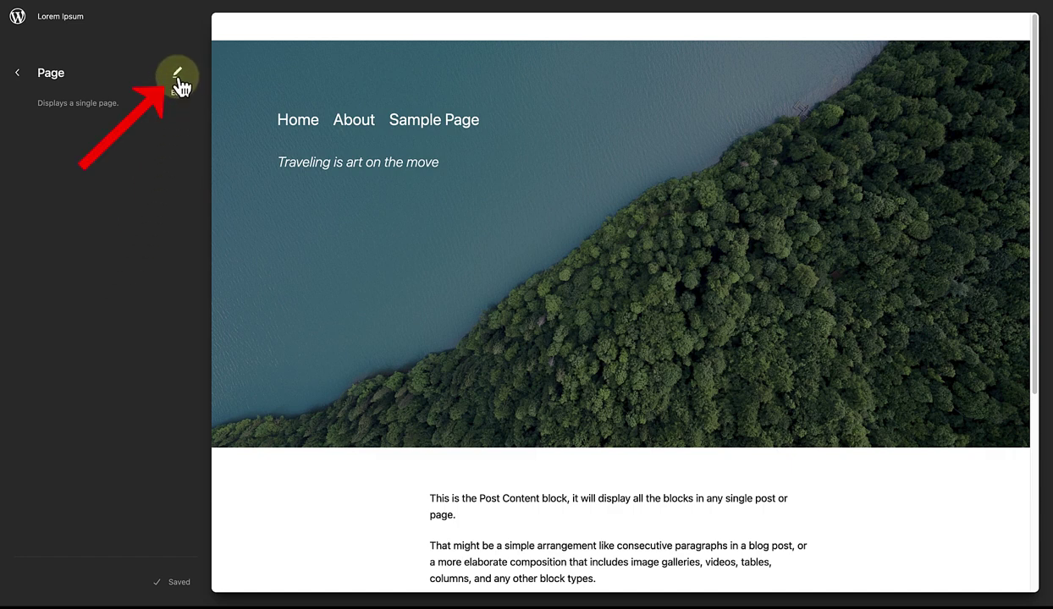
{"action": "left_click", "coordinate": [523, 250]}
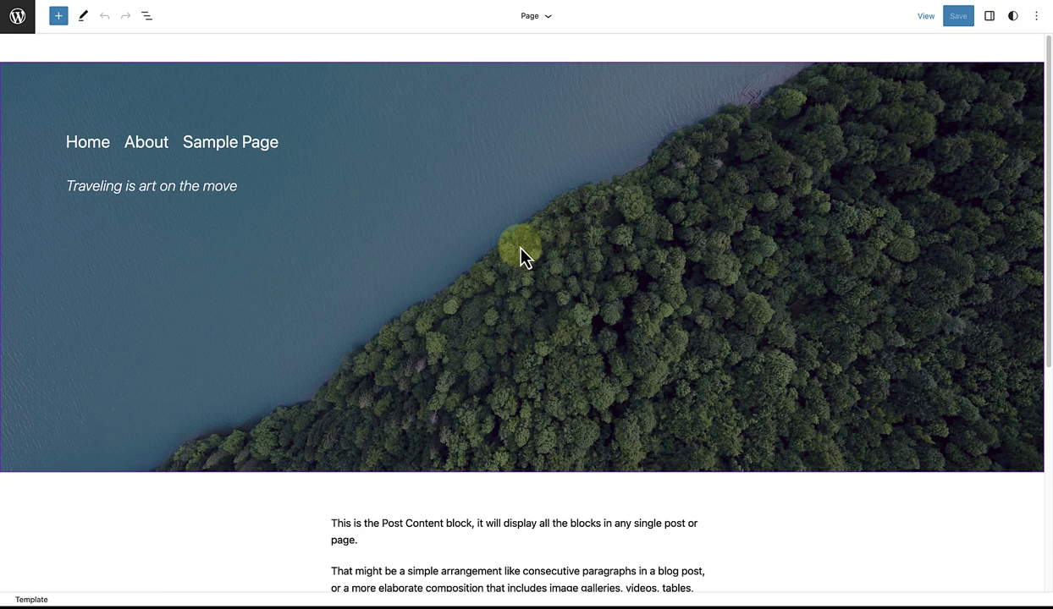
{"action": "left_click", "coordinate": [146, 17]}
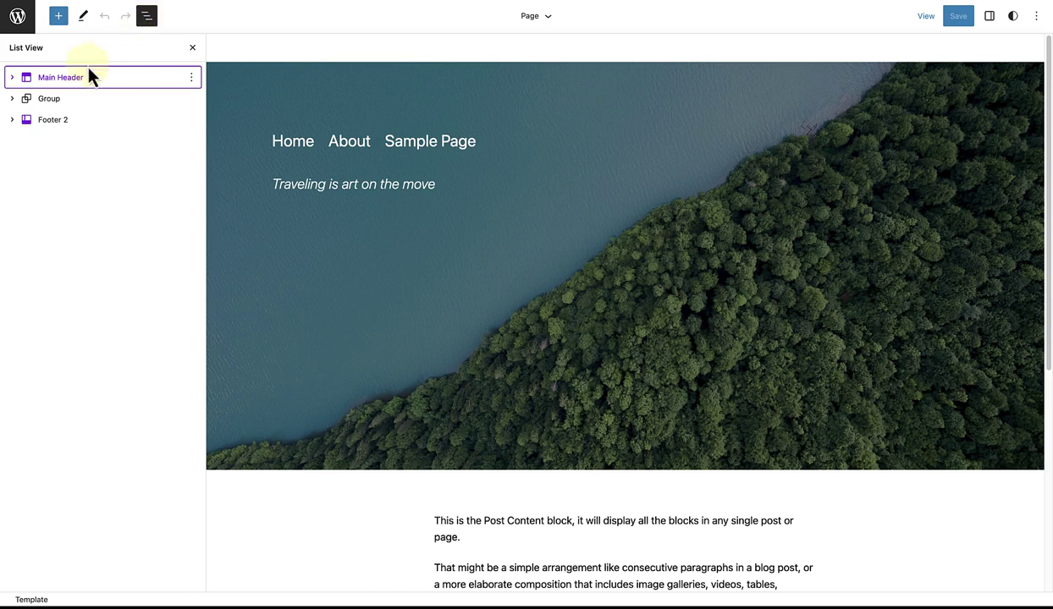
- Examine the Page template's structure: the Post Content block inside the Group, the Main Header and the Footer 2 part
{"action": "left_click", "coordinate": [12, 98]}
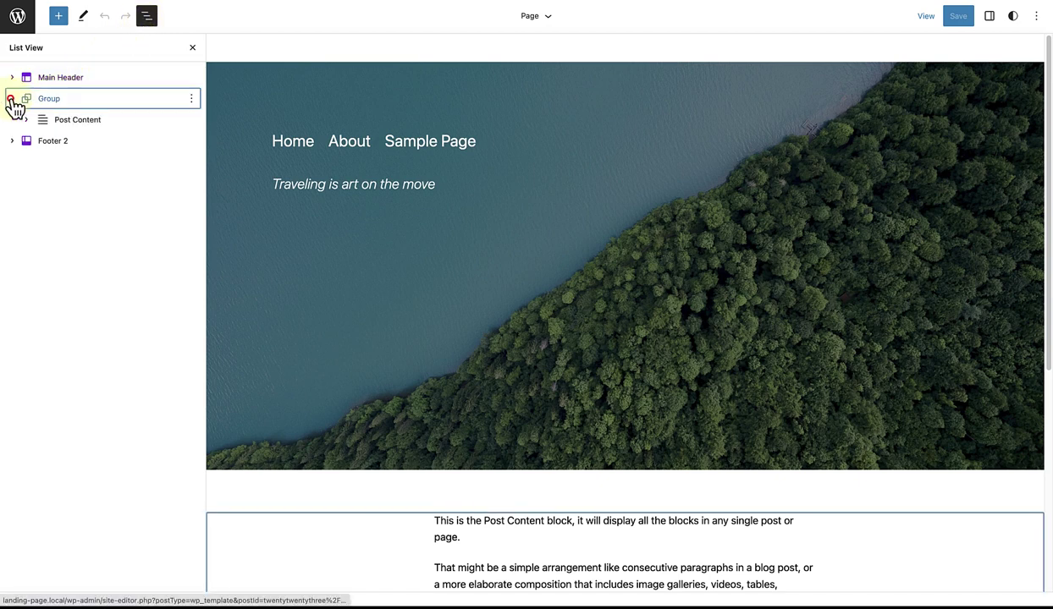
{"action": "left_click", "coordinate": [56, 121]}
{"action": "scroll", "coordinate": [401, 311], "scroll_direction": "down", "scroll_amount": 2}
{"action": "scroll", "coordinate": [400, 311], "scroll_direction": "down", "scroll_amount": 2}
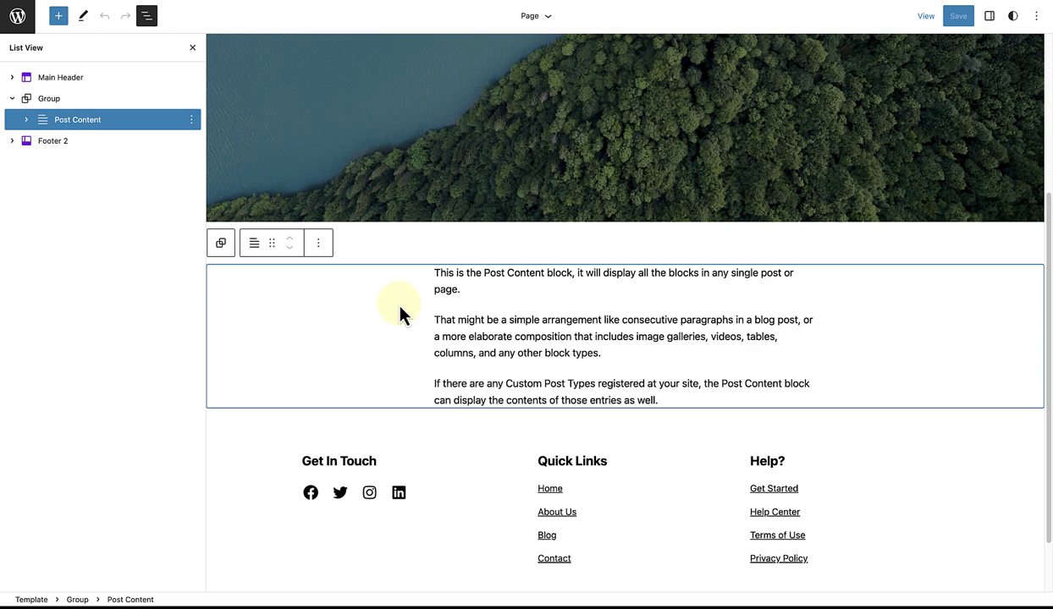
{"action": "scroll", "coordinate": [401, 313], "scroll_direction": "up", "scroll_amount": 5}
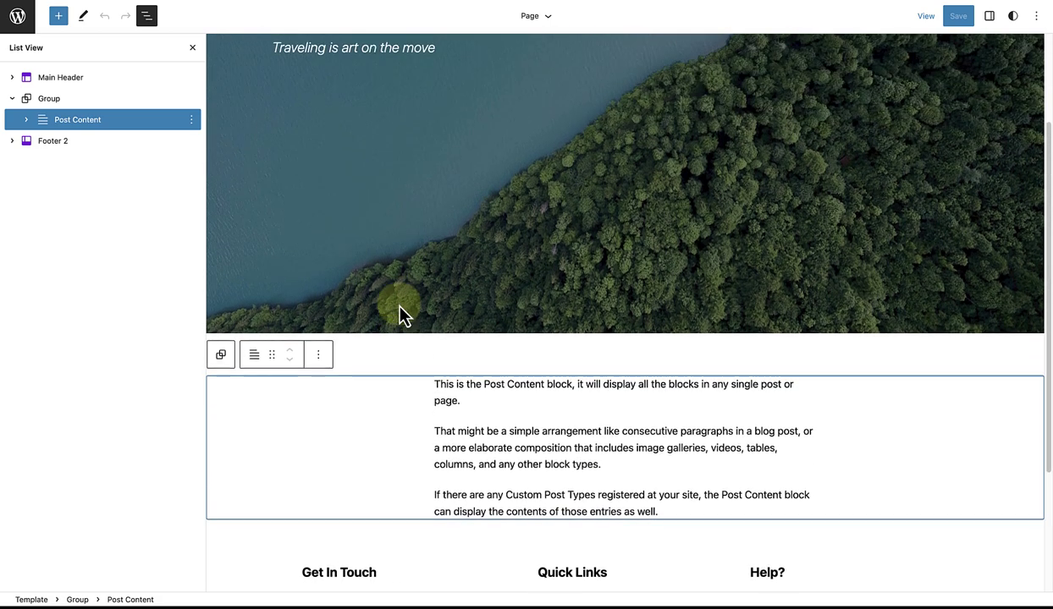
{"action": "left_click", "coordinate": [98, 78]}
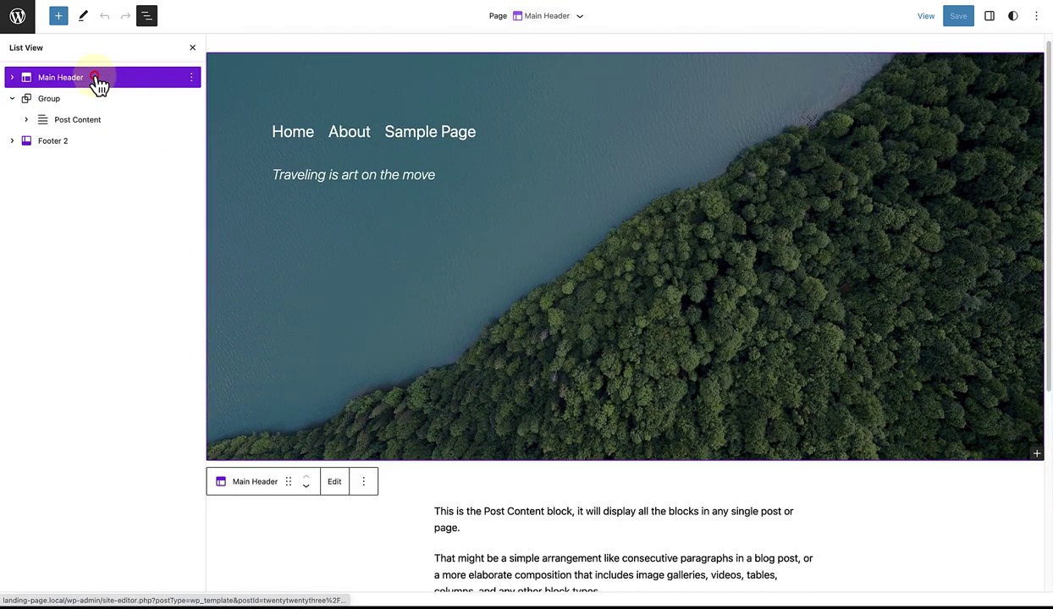
{"action": "left_click", "coordinate": [53, 151]}
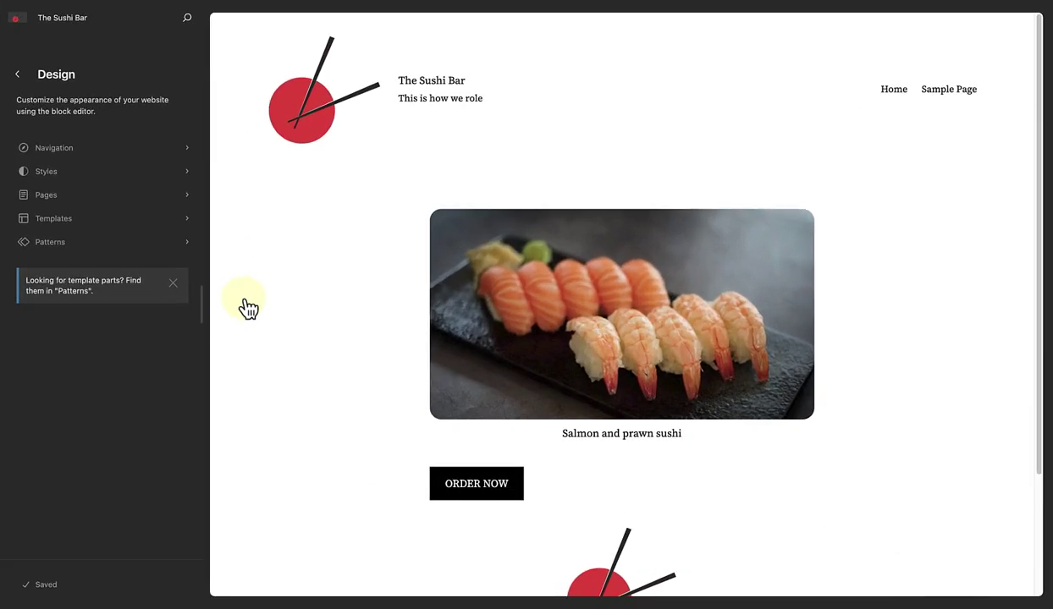
- Open The Sushi Bar's Sample Page for editing and show its block structure
{"action": "left_click", "coordinate": [53, 197]}
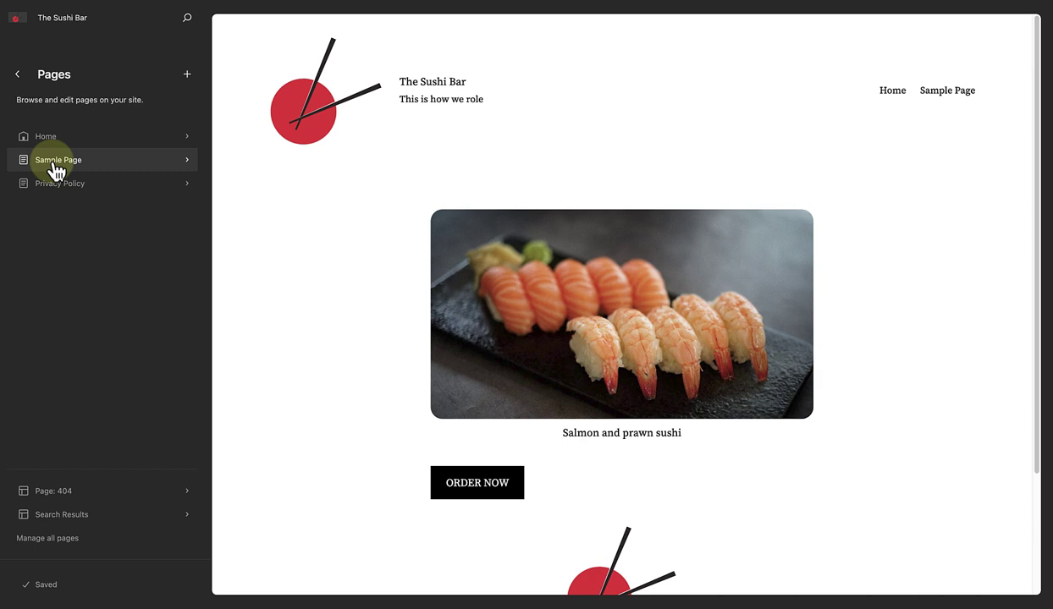
{"action": "left_click", "coordinate": [55, 165]}
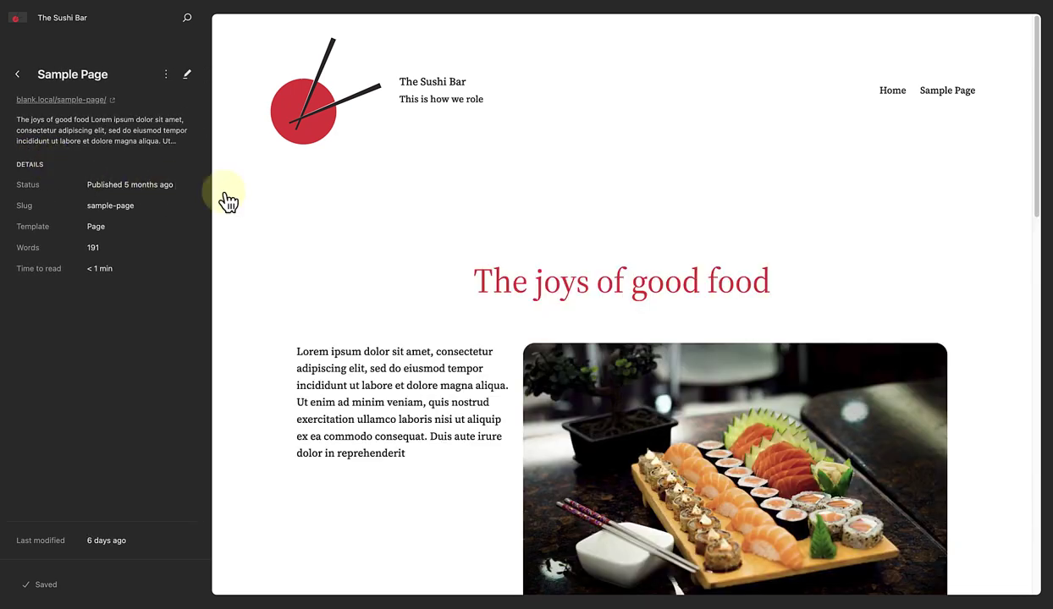
{"action": "left_click", "coordinate": [327, 219]}
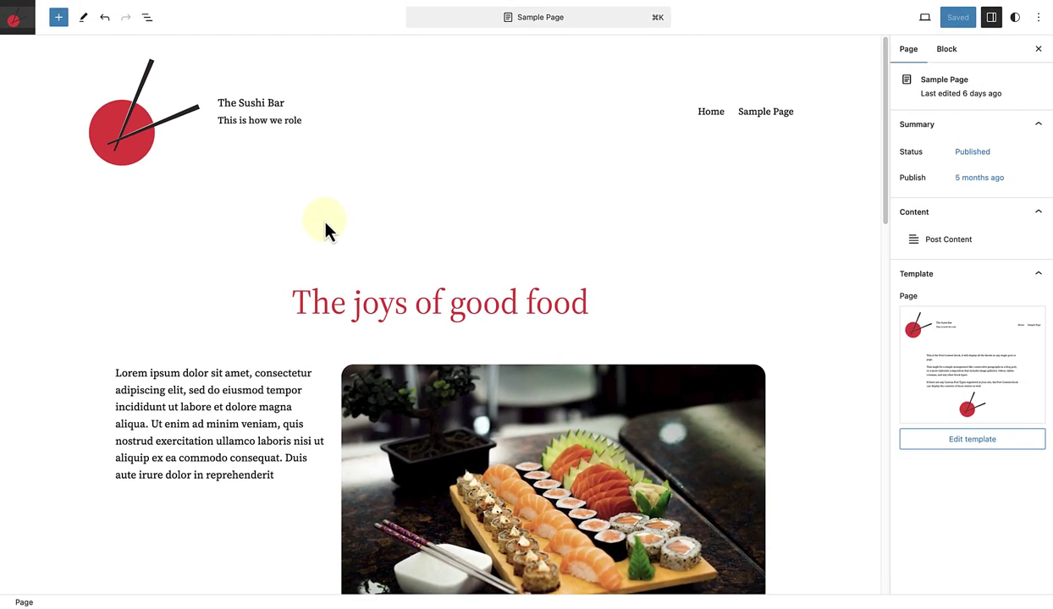
{"action": "left_click", "coordinate": [149, 22]}
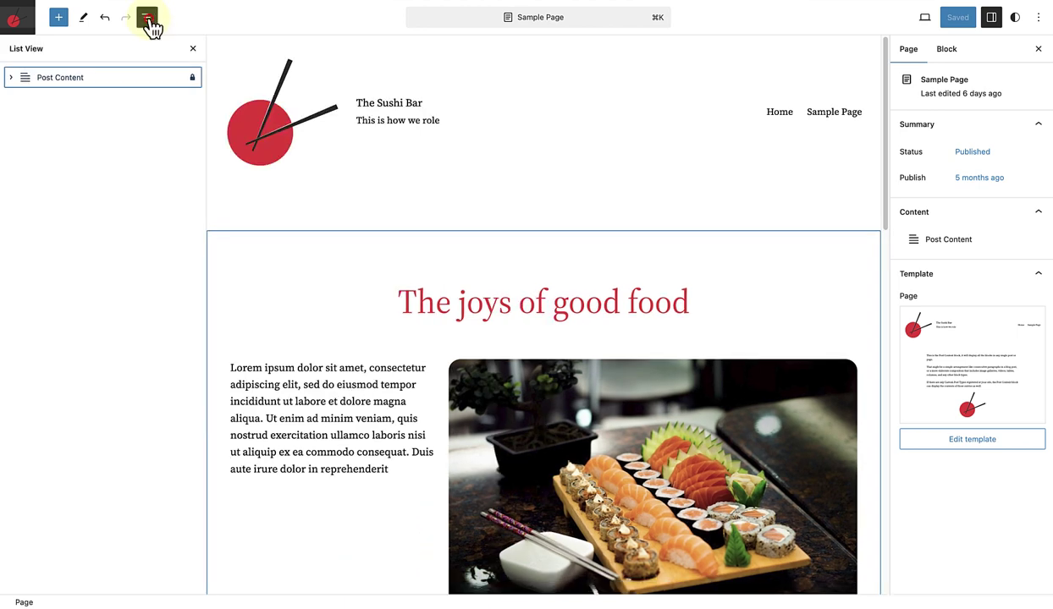
- Select the Sample Page's Post Content block and review the text and images it contains
{"action": "left_click", "coordinate": [82, 80]}
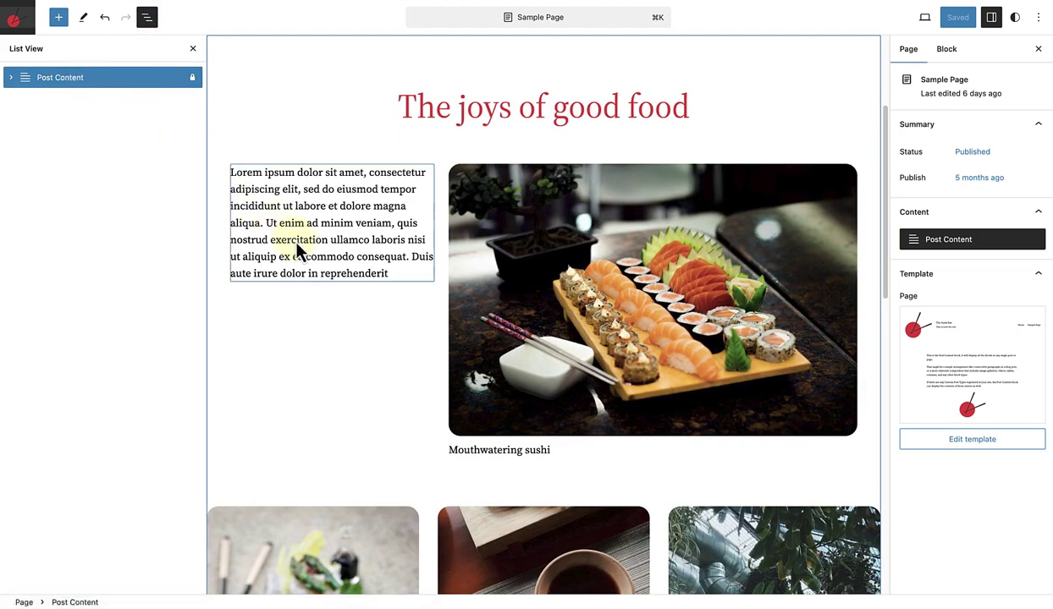
{"action": "scroll", "coordinate": [298, 252], "scroll_direction": "down", "scroll_amount": 5}
{"action": "scroll", "coordinate": [296, 250], "scroll_direction": "down", "scroll_amount": 7}
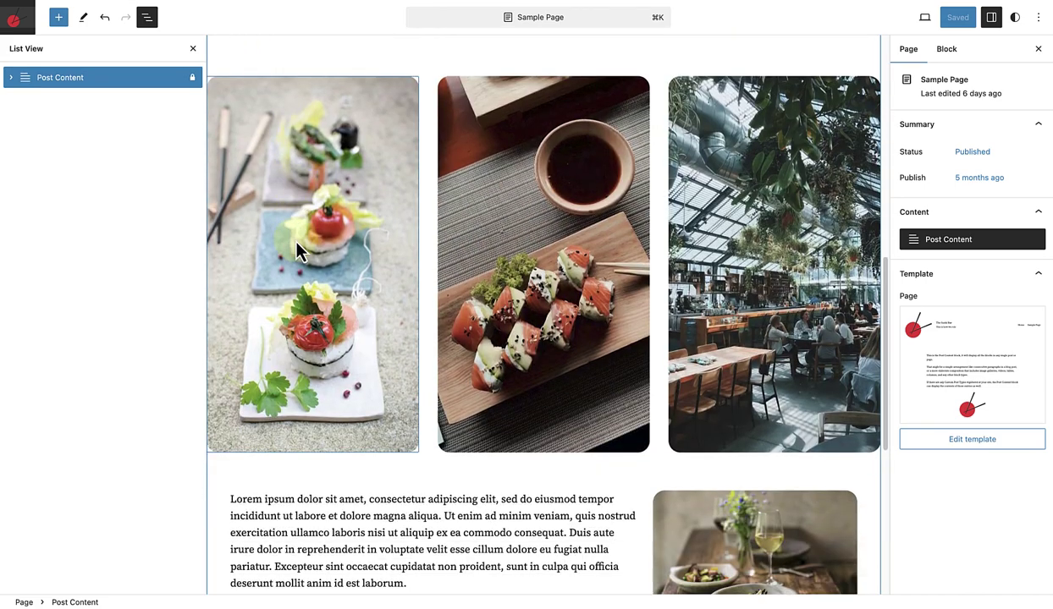
{"action": "scroll", "coordinate": [297, 250], "scroll_direction": "down", "scroll_amount": 6}
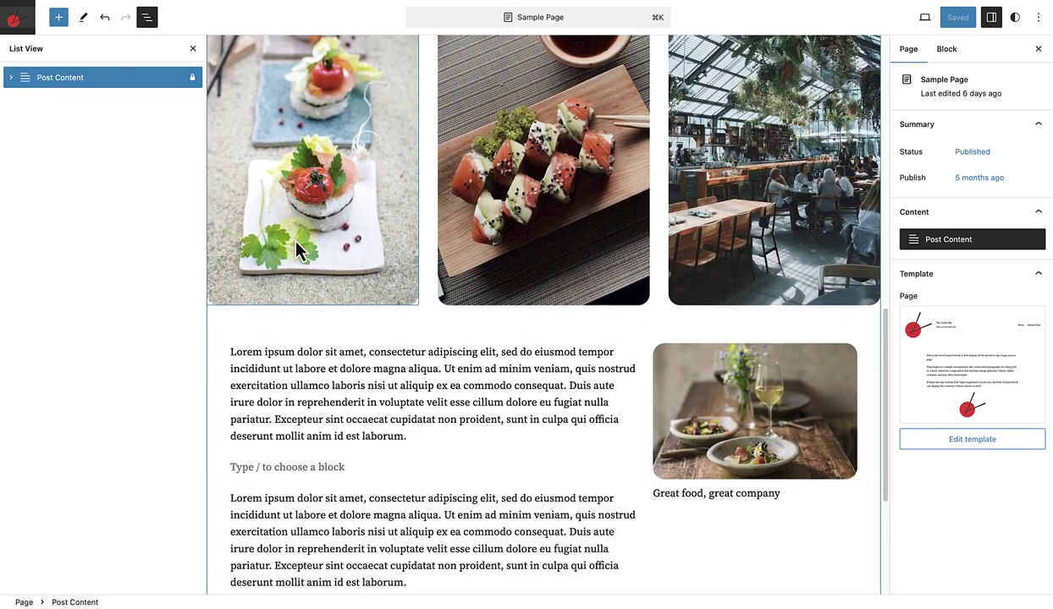
{"action": "left_click", "coordinate": [296, 243]}
{"action": "scroll", "coordinate": [295, 248], "scroll_direction": "up", "scroll_amount": 15}
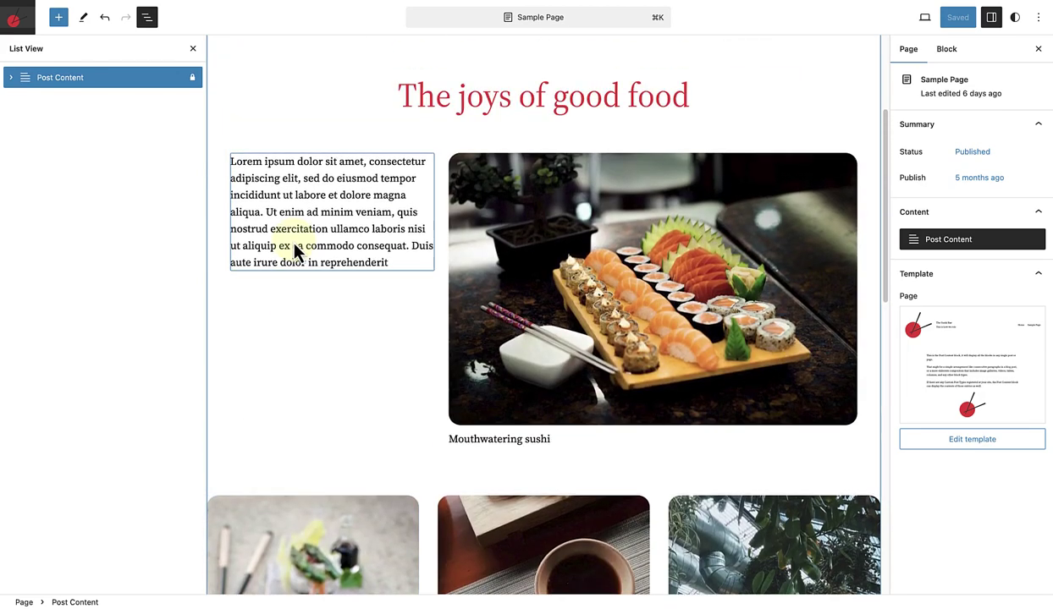
- Examine the Sample Page's header and footer around the Post Content, and try selecting the header area for editing
{"action": "scroll", "coordinate": [294, 251], "scroll_direction": "up", "scroll_amount": 5}
{"action": "left_click", "coordinate": [296, 251]}
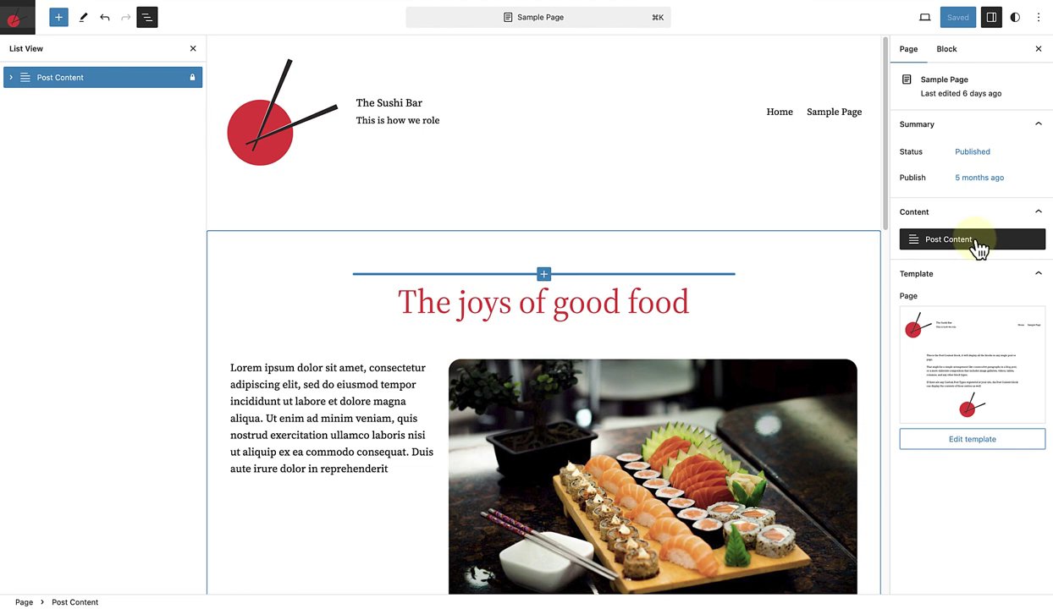
{"action": "left_click", "coordinate": [545, 119]}
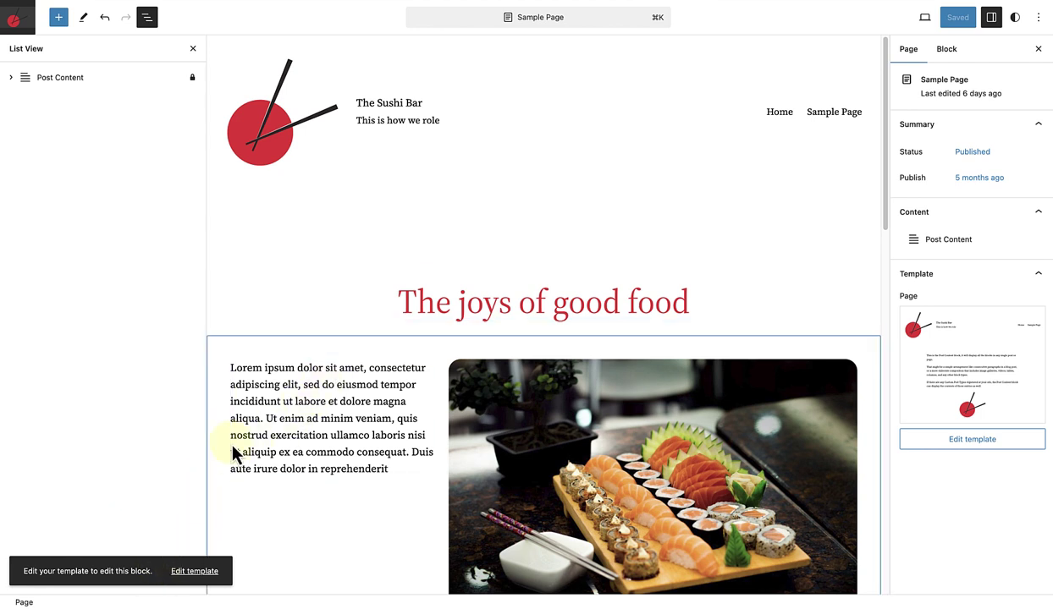
{"action": "scroll", "coordinate": [300, 295], "scroll_direction": "down", "scroll_amount": 10}
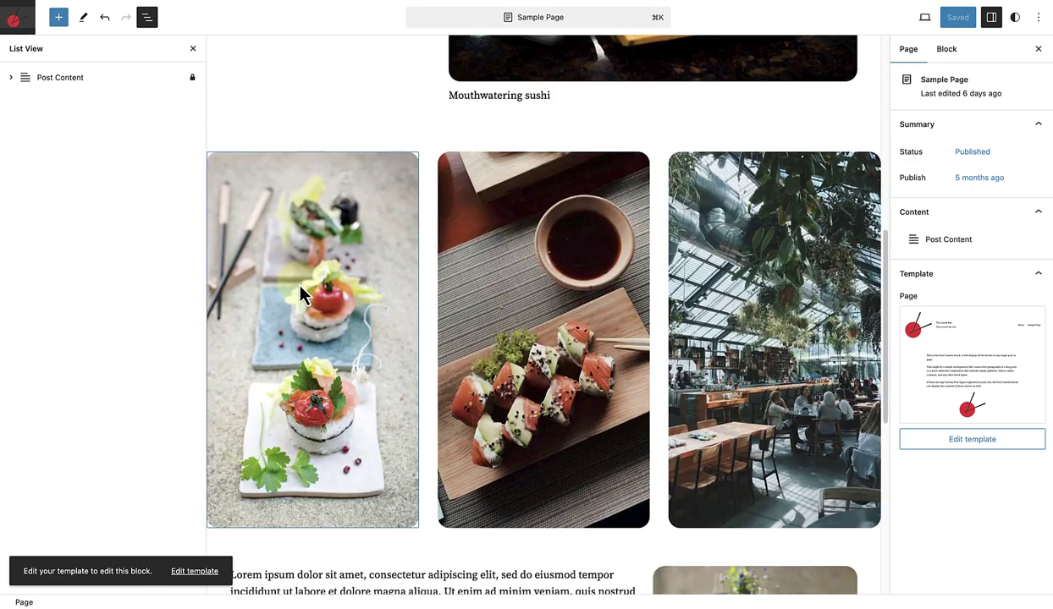
{"action": "scroll", "coordinate": [300, 290], "scroll_direction": "down", "scroll_amount": 9}
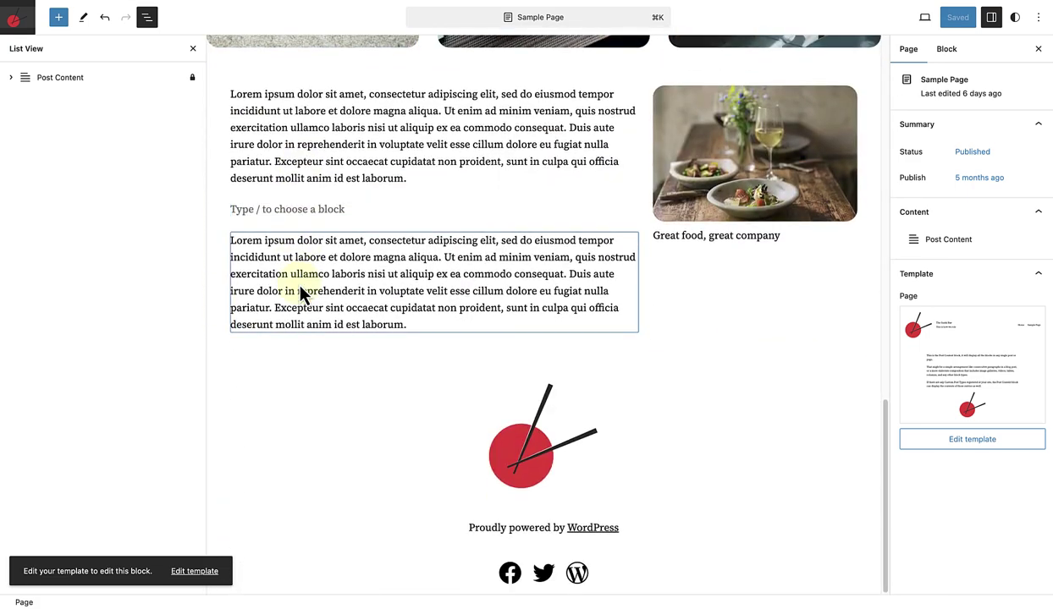
{"action": "left_click", "coordinate": [351, 469]}
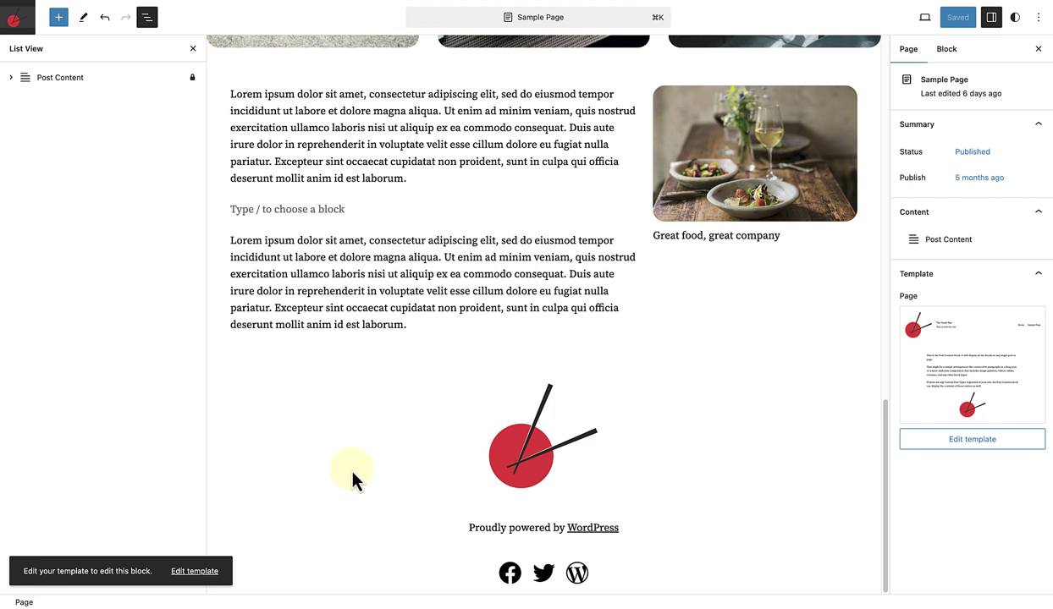
- Open the Page template used by the Sample Page and inspect its header part, footer part and the Post Content block inside the Group
{"action": "left_click", "coordinate": [972, 440]}
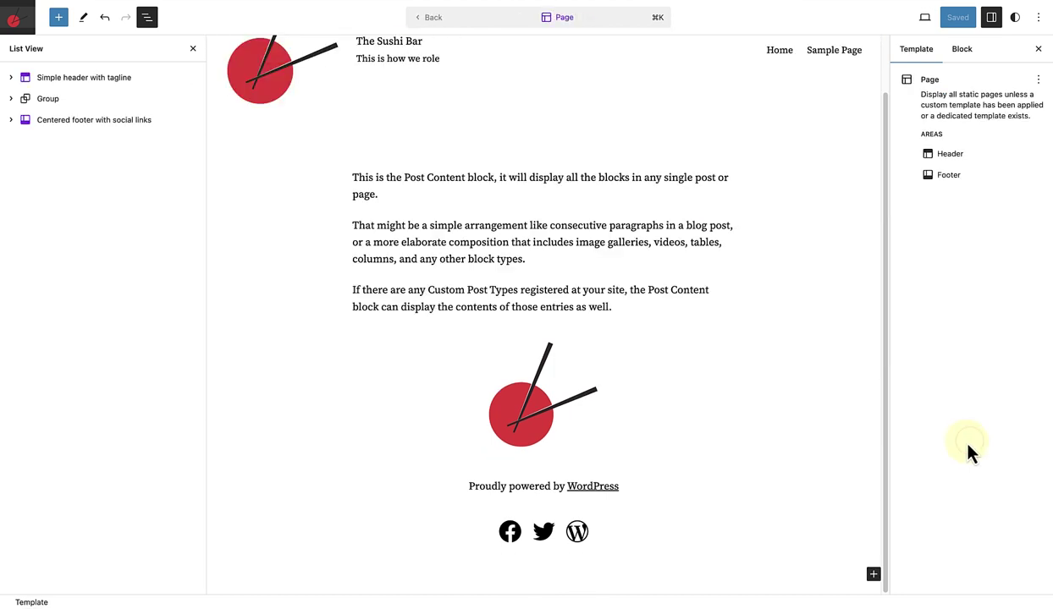
{"action": "left_click_drag", "start_coordinate": [887, 432], "coordinate": [882, 363]}
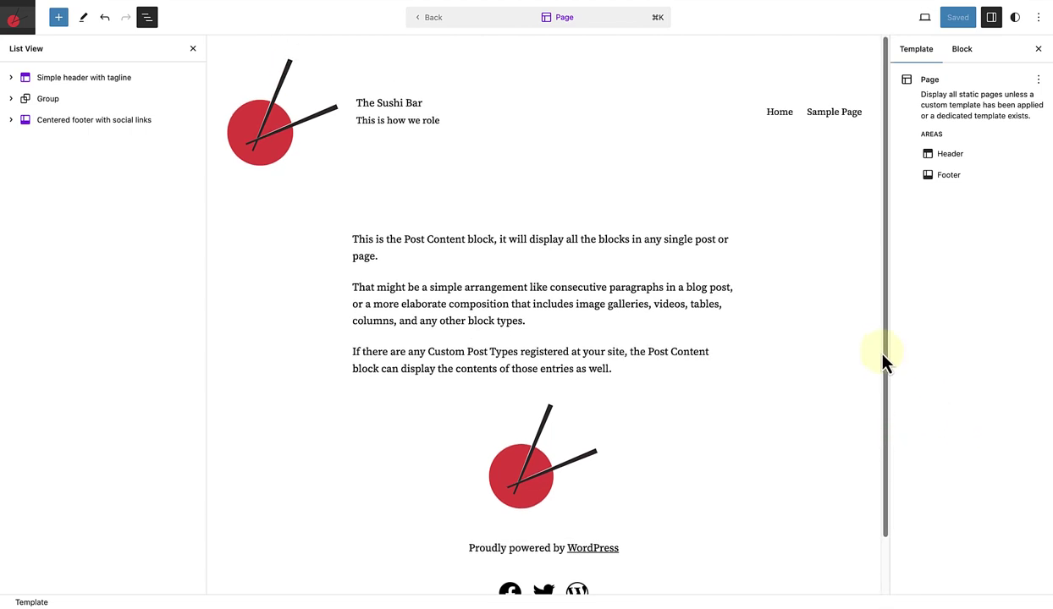
{"action": "left_click", "coordinate": [109, 78]}
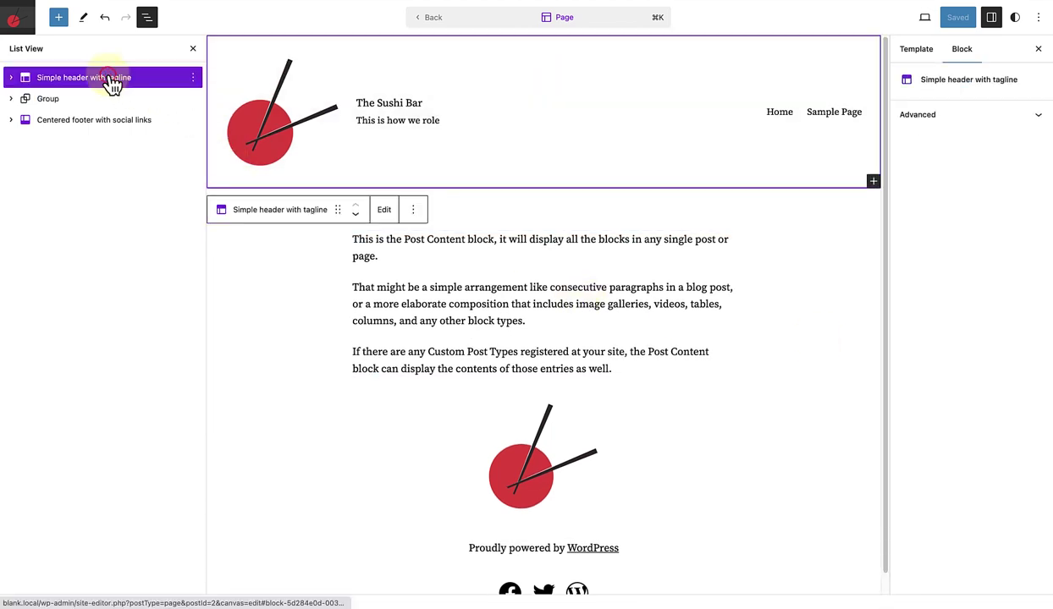
{"action": "left_click", "coordinate": [84, 121]}
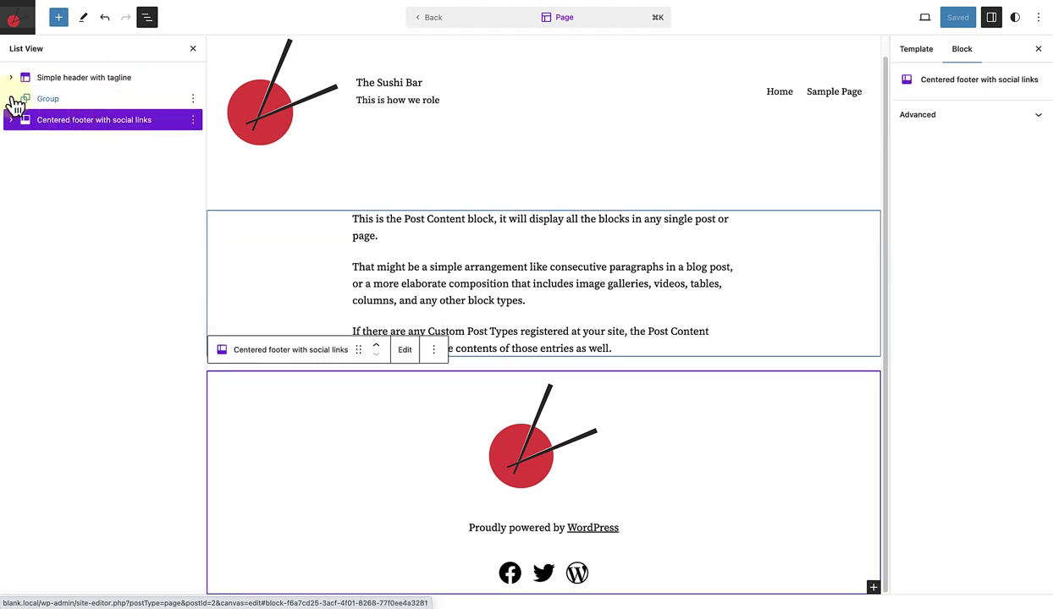
{"action": "left_click", "coordinate": [11, 99]}
{"action": "left_click", "coordinate": [81, 120]}
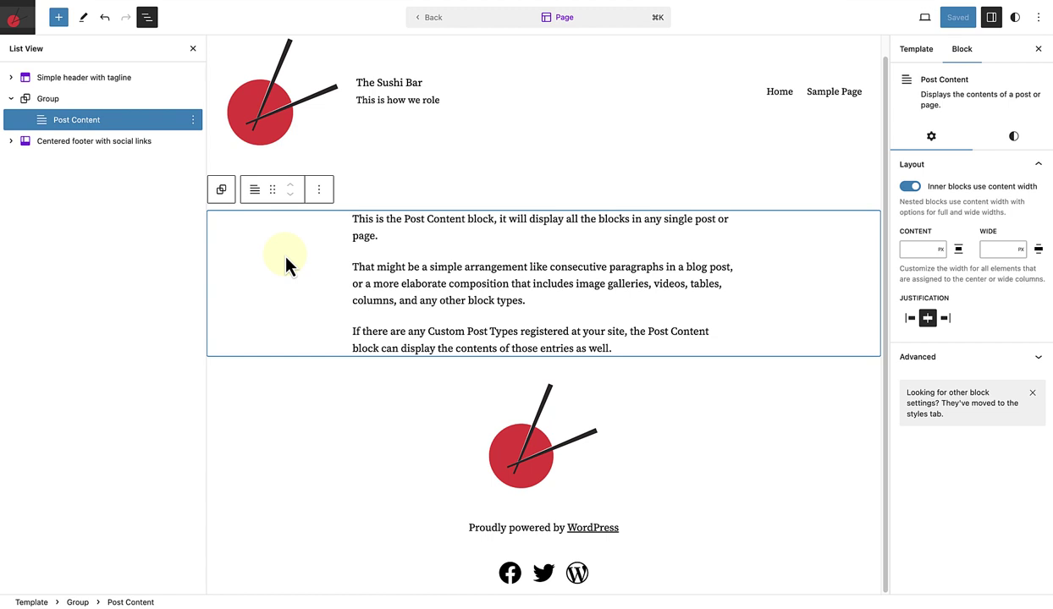
{"action": "scroll", "coordinate": [270, 279], "scroll_direction": "up", "scroll_amount": 1}
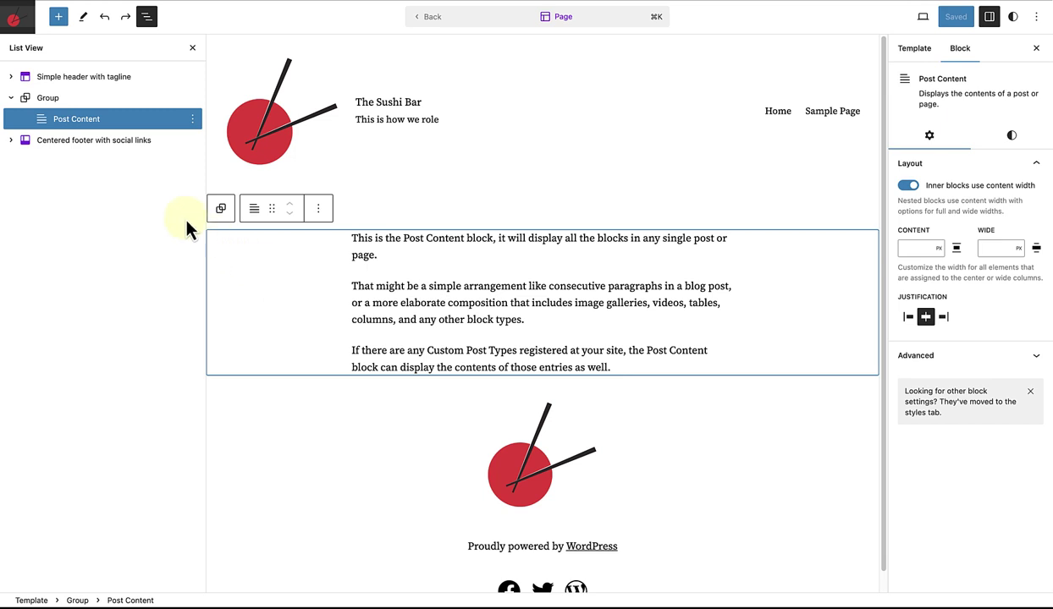
- Replace the template's Centered footer with social links with the existing Left-aligned footer template part
{"action": "left_click", "coordinate": [100, 151]}
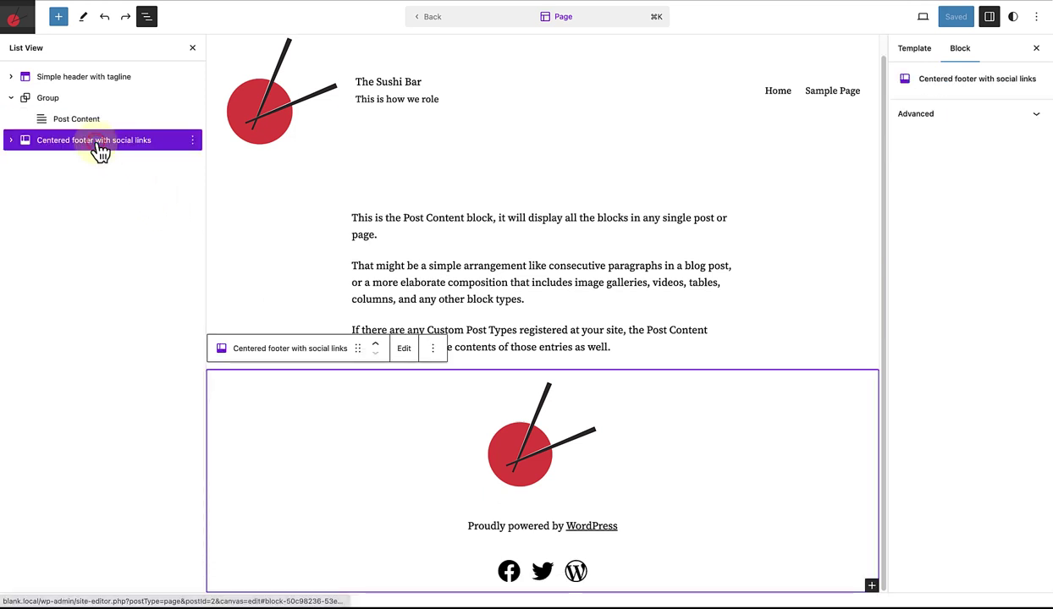
{"action": "left_click", "coordinate": [432, 349]}
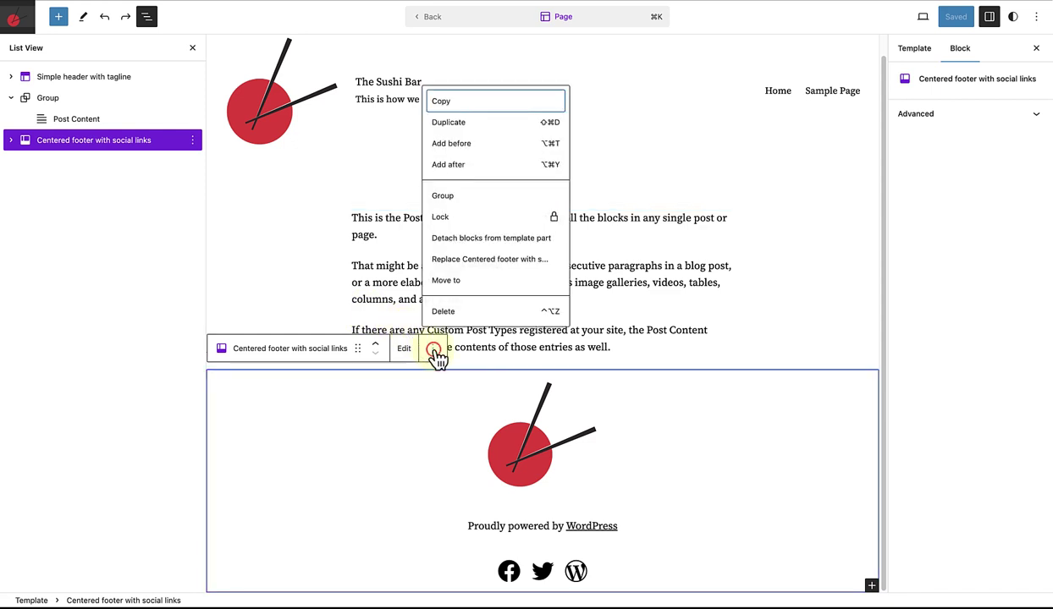
{"action": "left_click", "coordinate": [441, 261]}
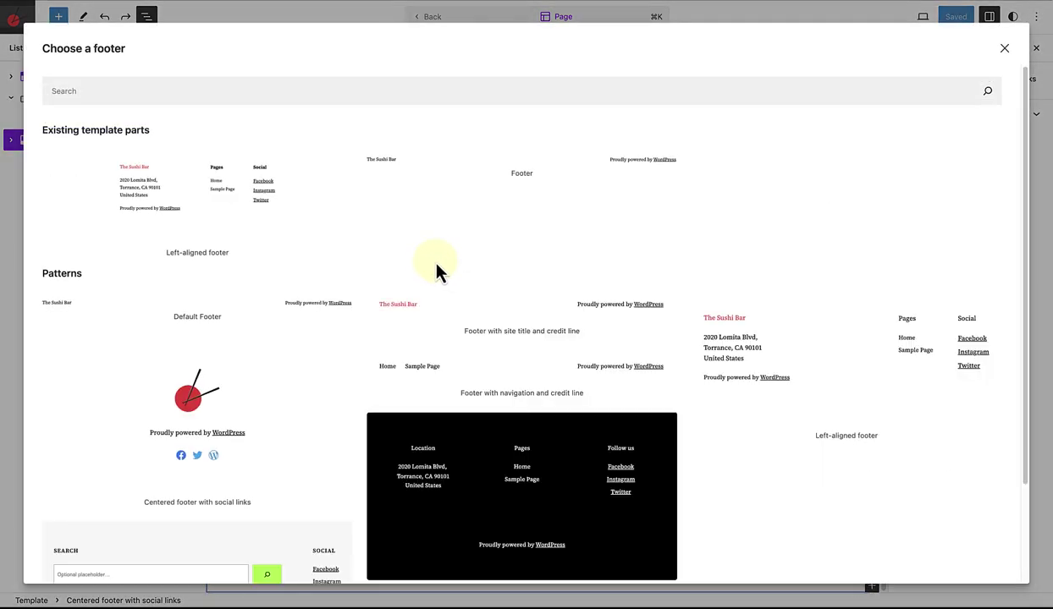
{"action": "left_click", "coordinate": [181, 221]}
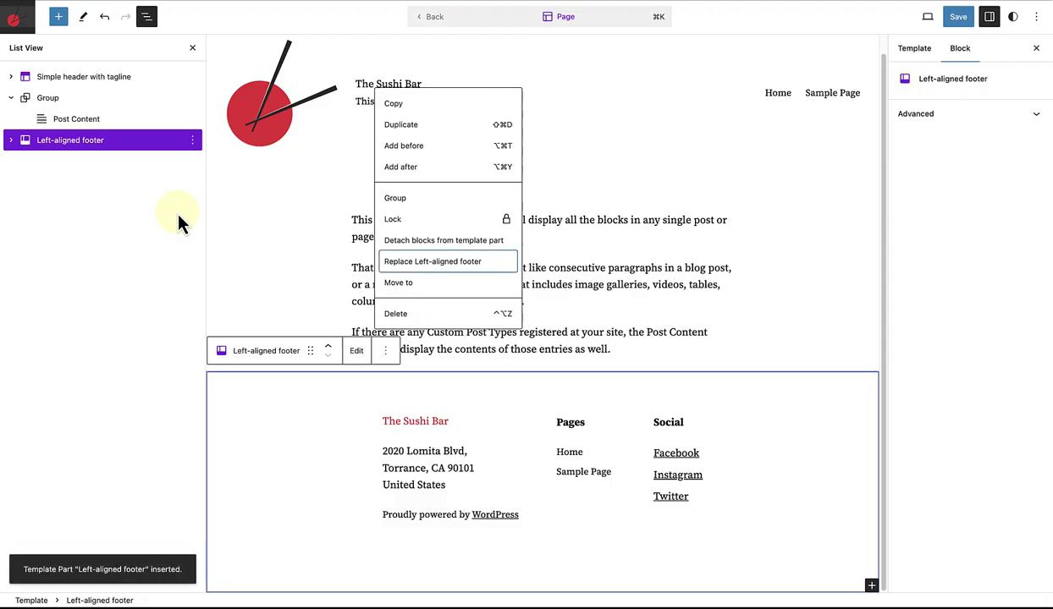
- Save the changes to the Page template and return to the Sample Page
{"action": "left_click", "coordinate": [965, 26]}
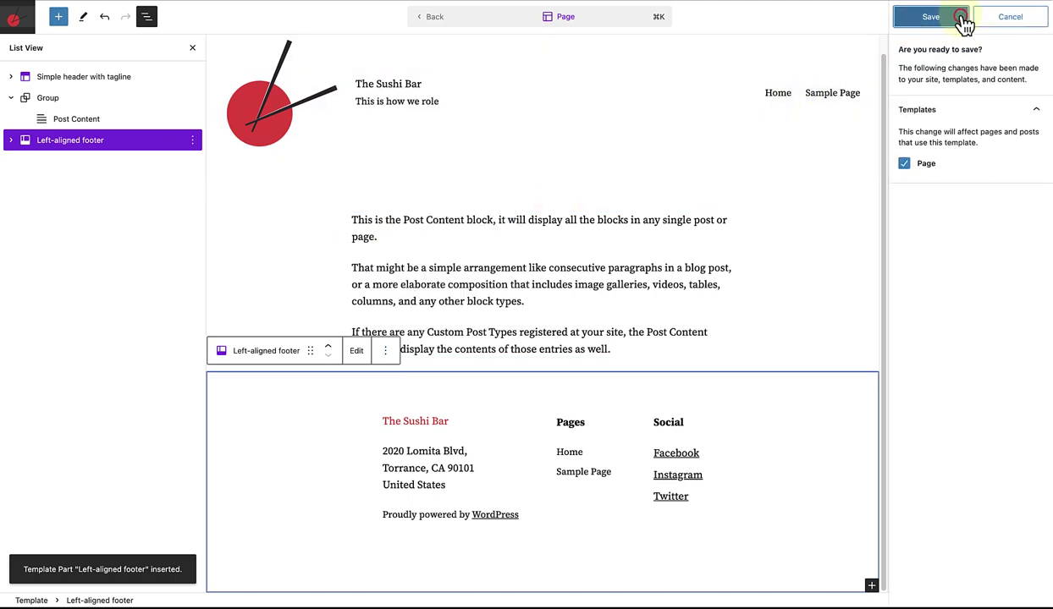
{"action": "left_click", "coordinate": [947, 26]}
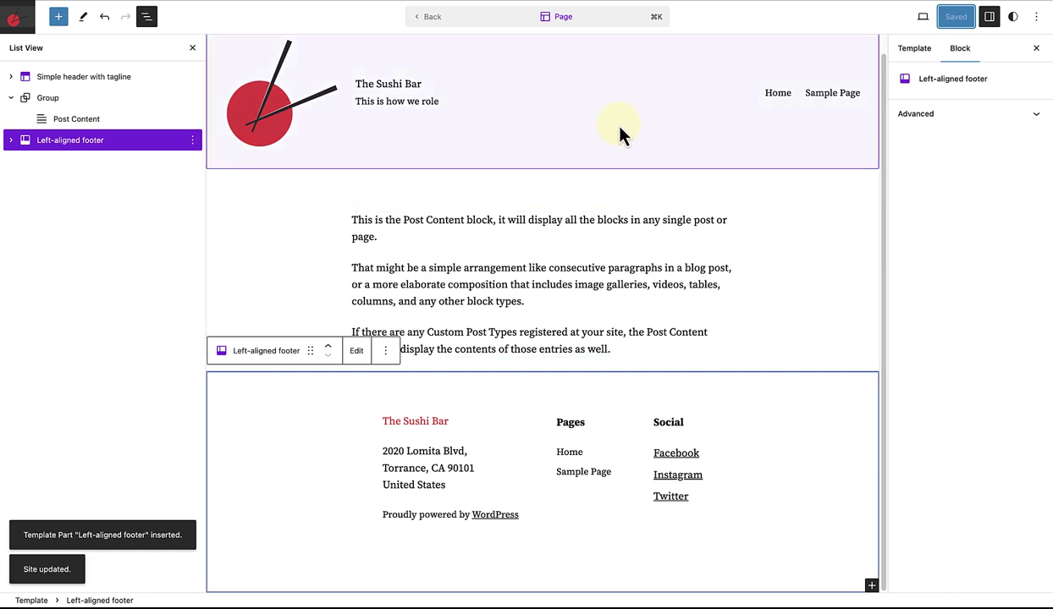
{"action": "left_click", "coordinate": [435, 23]}
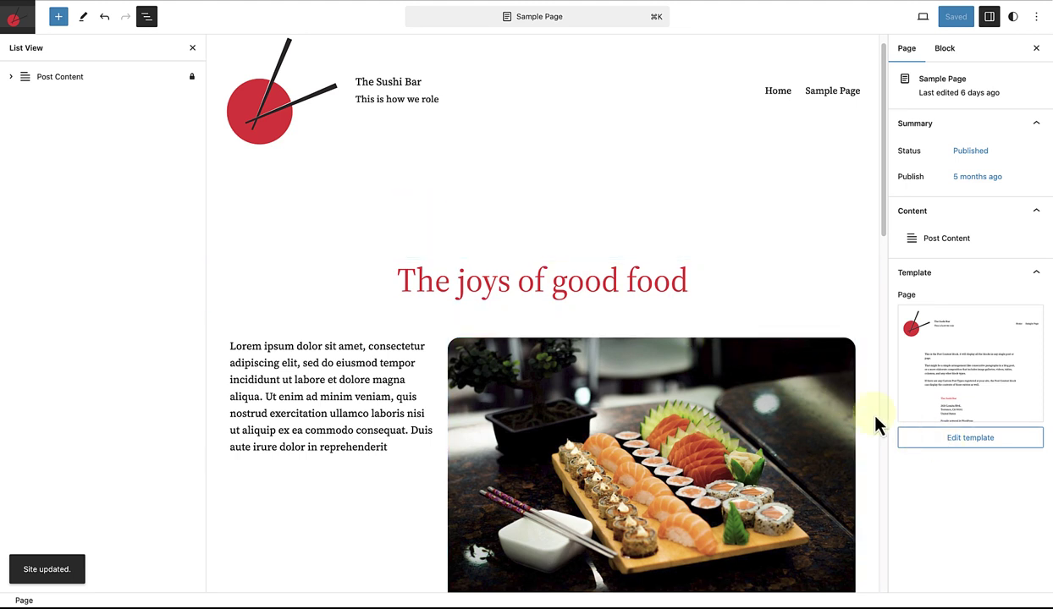
- Leave the Sample Page editor and open the management overview of all the site's templates
{"action": "mouse_move", "coordinate": [260, 181]}
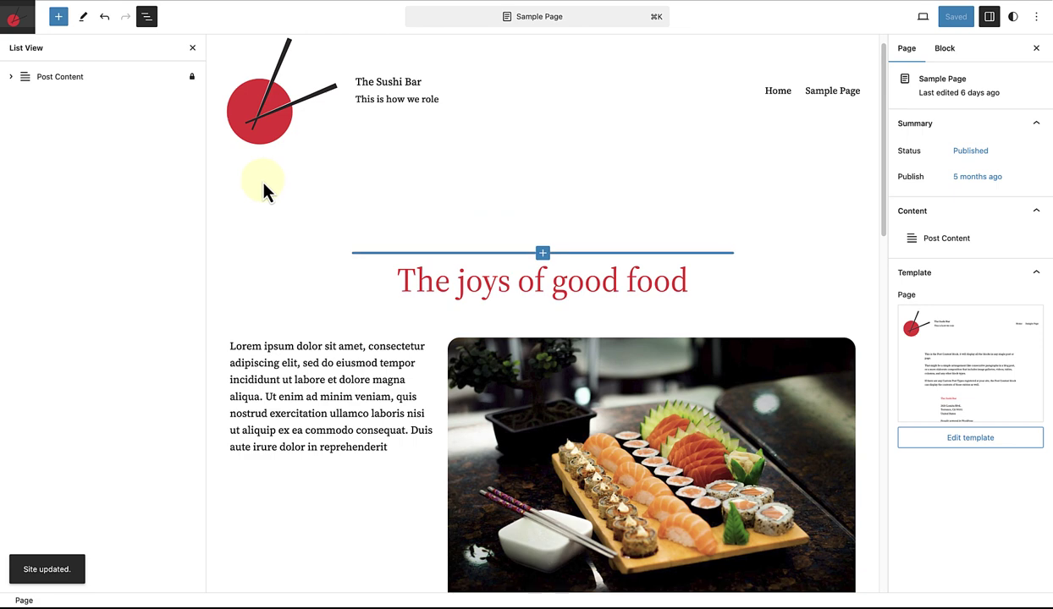
{"action": "left_click", "coordinate": [14, 17]}
{"action": "left_click", "coordinate": [18, 73]}
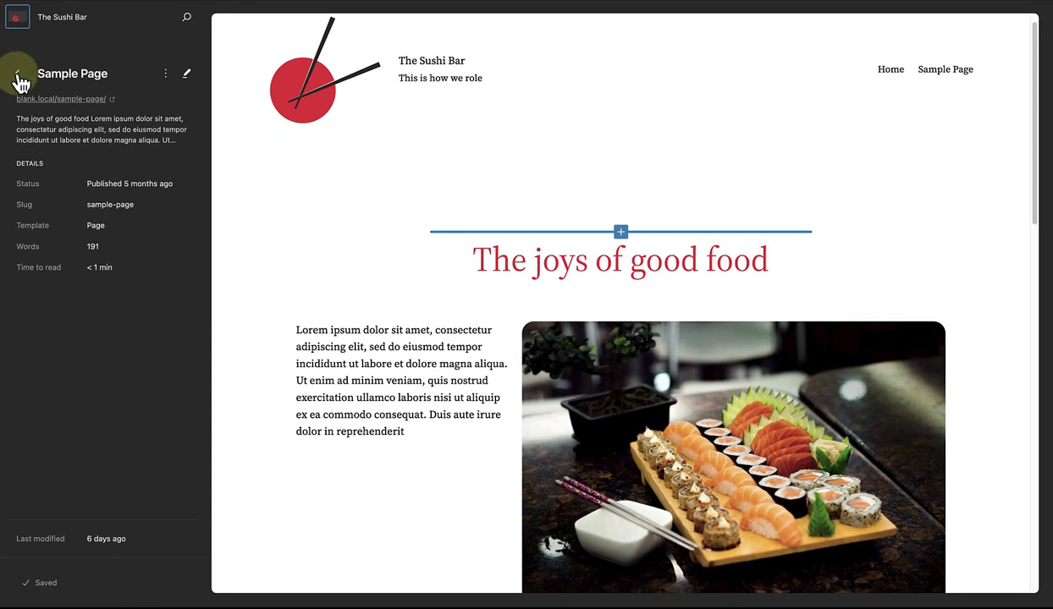
{"action": "left_click", "coordinate": [18, 75]}
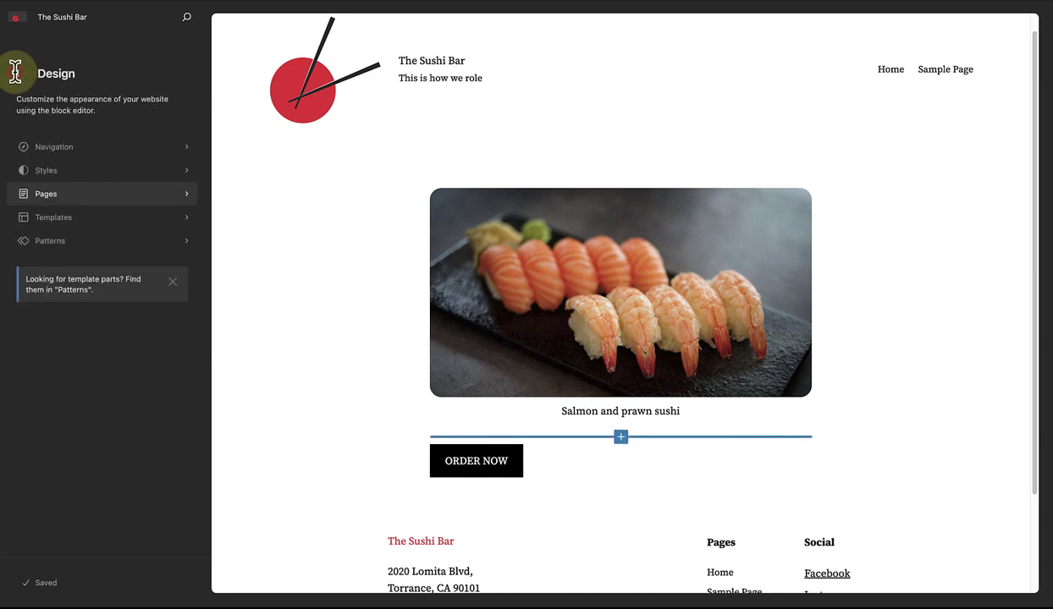
{"action": "left_click", "coordinate": [32, 218]}
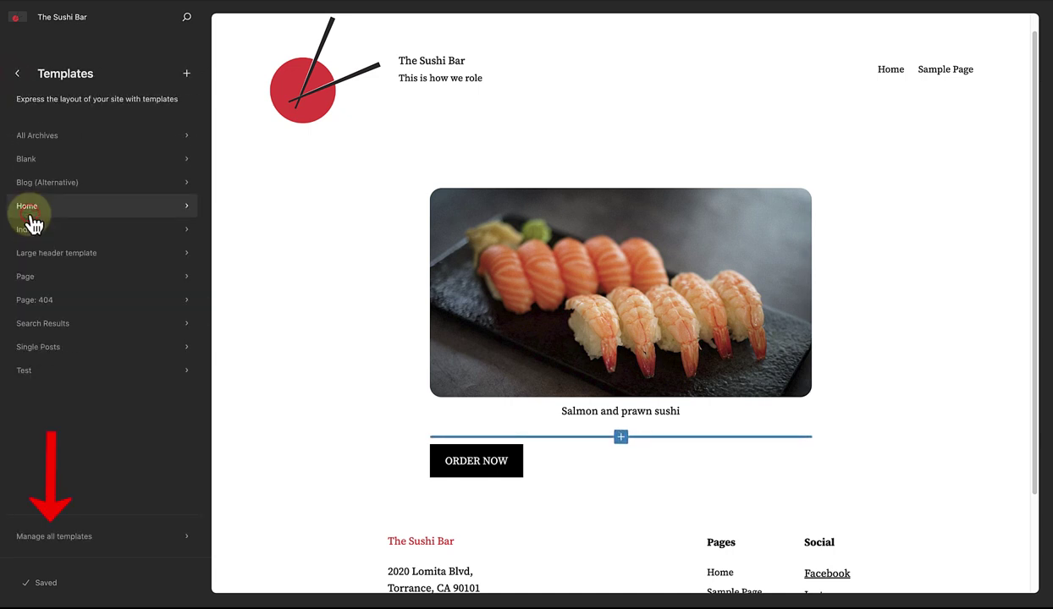
{"action": "left_click", "coordinate": [75, 540]}
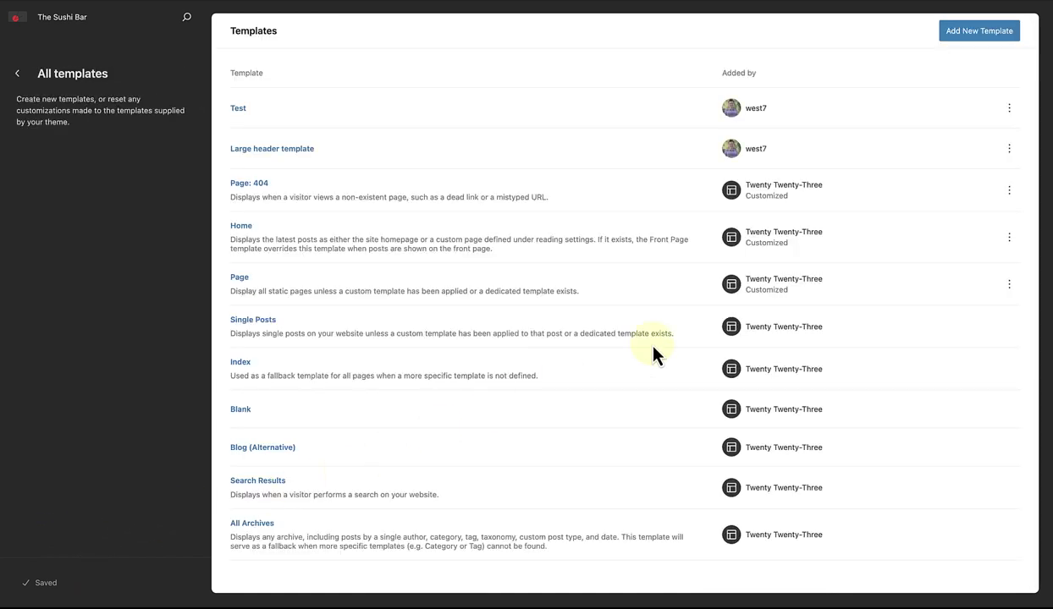
- Check the available actions for the Large header template and the Page: 404 template
{"action": "left_click", "coordinate": [1008, 149]}
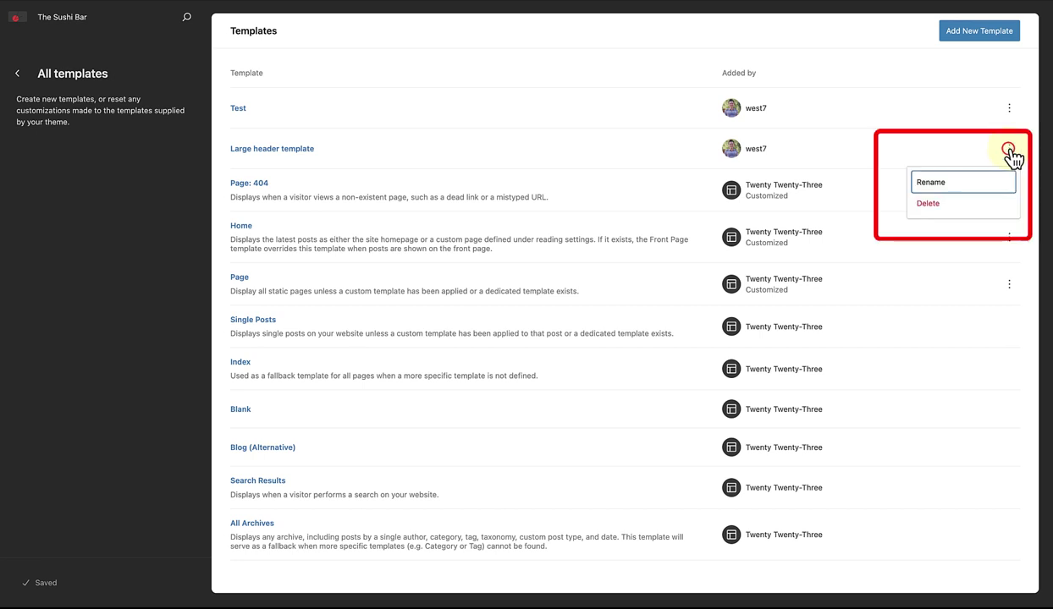
{"action": "left_click", "coordinate": [1010, 150]}
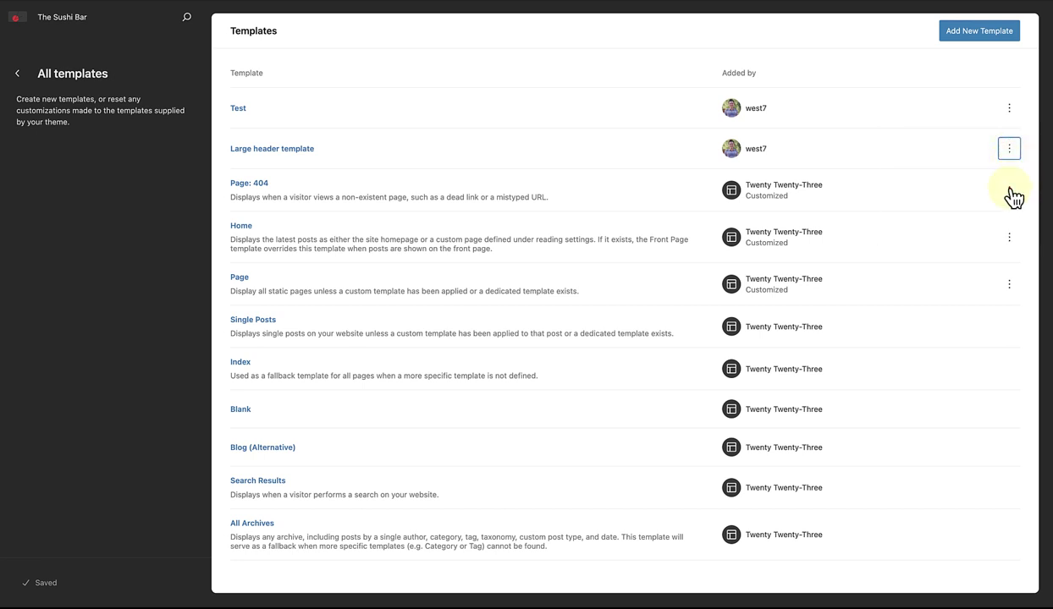
{"action": "left_click", "coordinate": [1010, 191]}
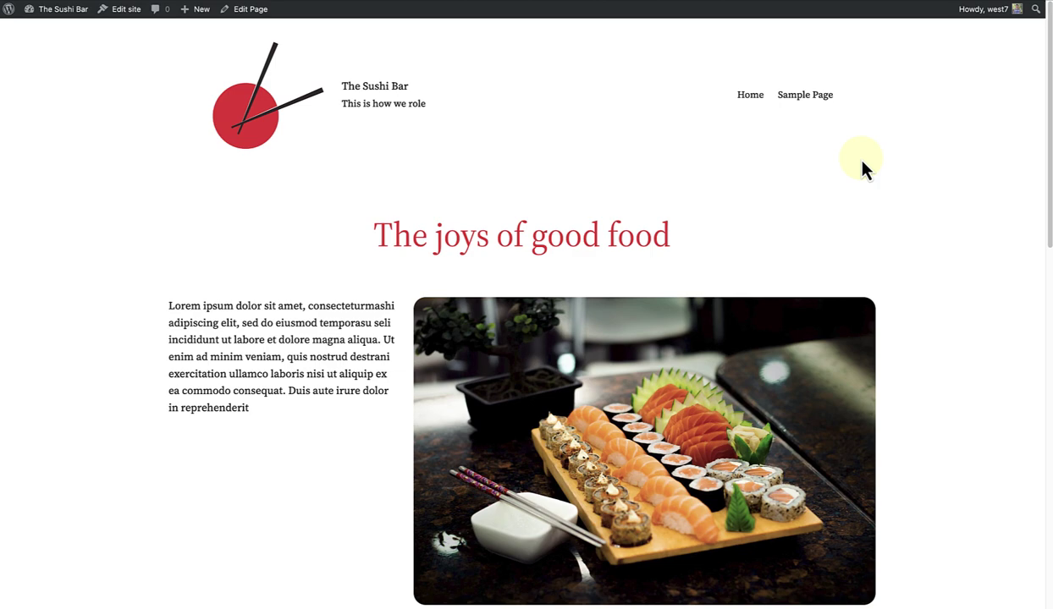
- Review the published Sample Page on the live site from its header down to the footer
{"action": "scroll", "coordinate": [864, 163], "scroll_direction": "down", "scroll_amount": 5}
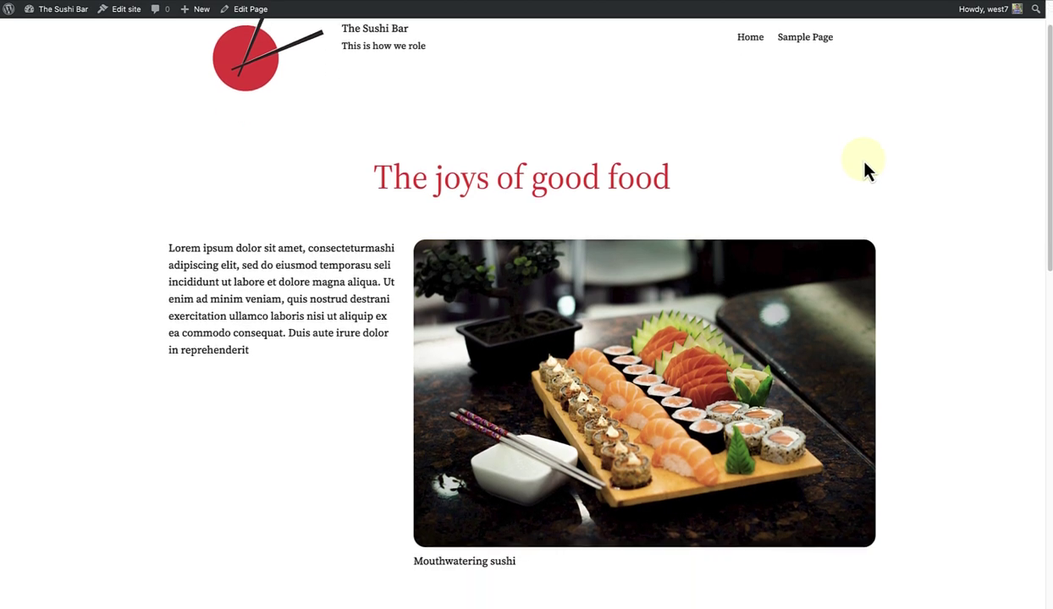
{"action": "scroll", "coordinate": [864, 165], "scroll_direction": "down", "scroll_amount": 7}
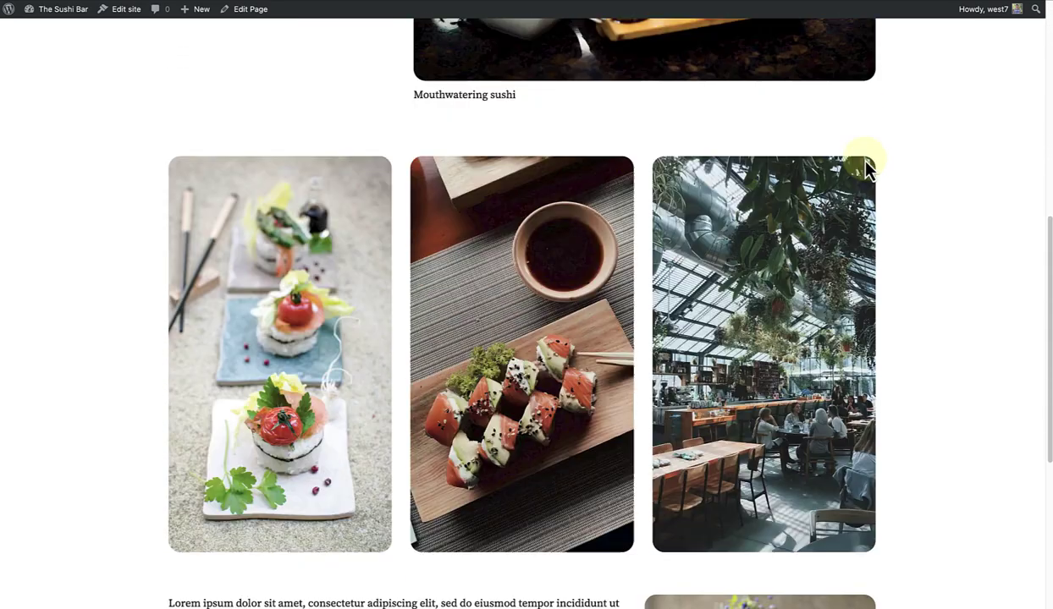
{"action": "scroll", "coordinate": [864, 167], "scroll_direction": "down", "scroll_amount": 2}
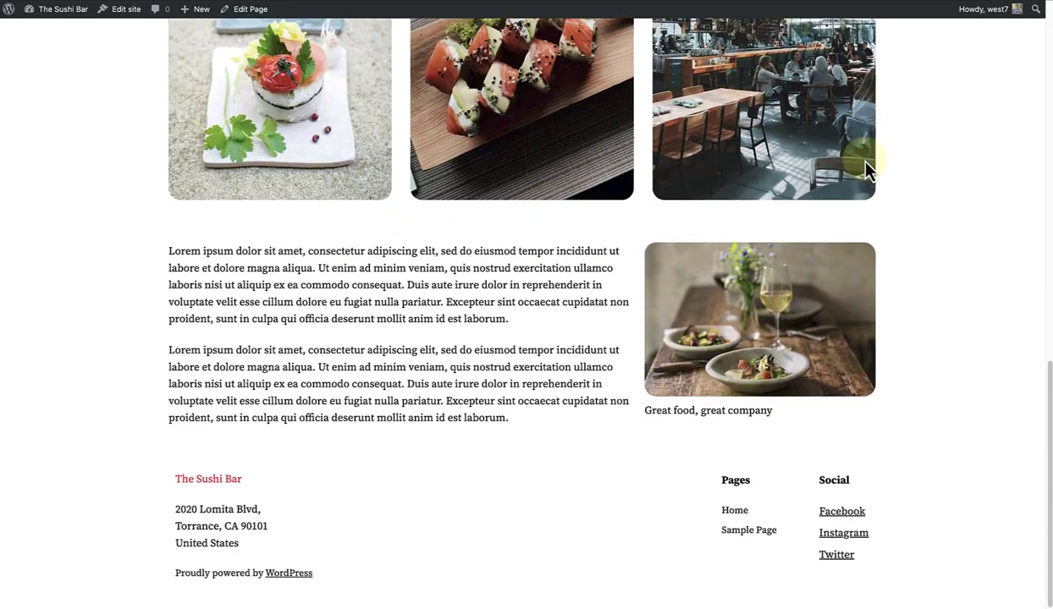
{"action": "scroll", "coordinate": [865, 164], "scroll_direction": "up", "scroll_amount": 15}
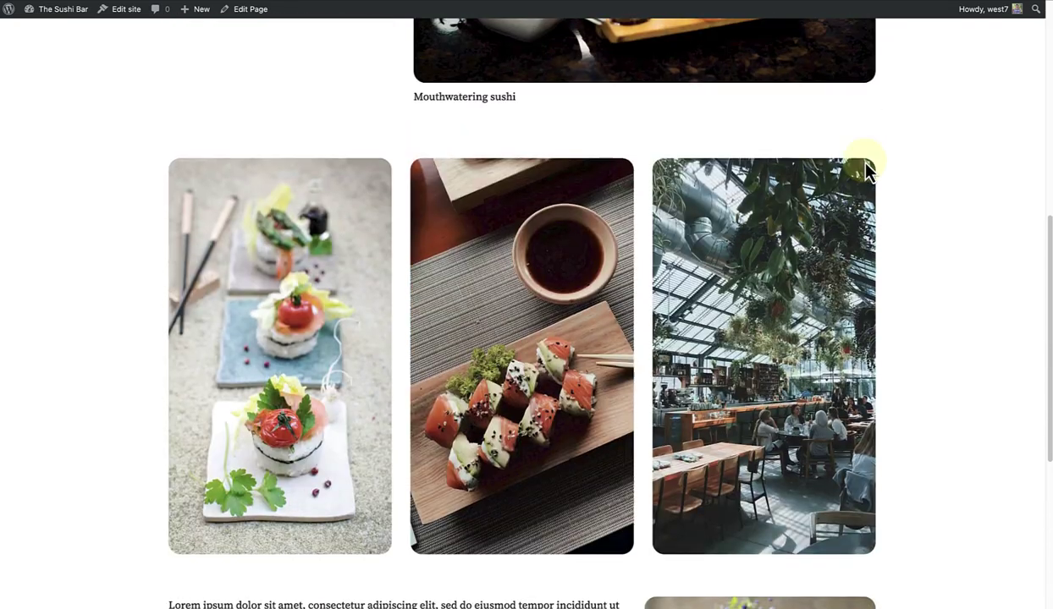
{"action": "scroll", "coordinate": [865, 170], "scroll_direction": "up", "scroll_amount": 1}
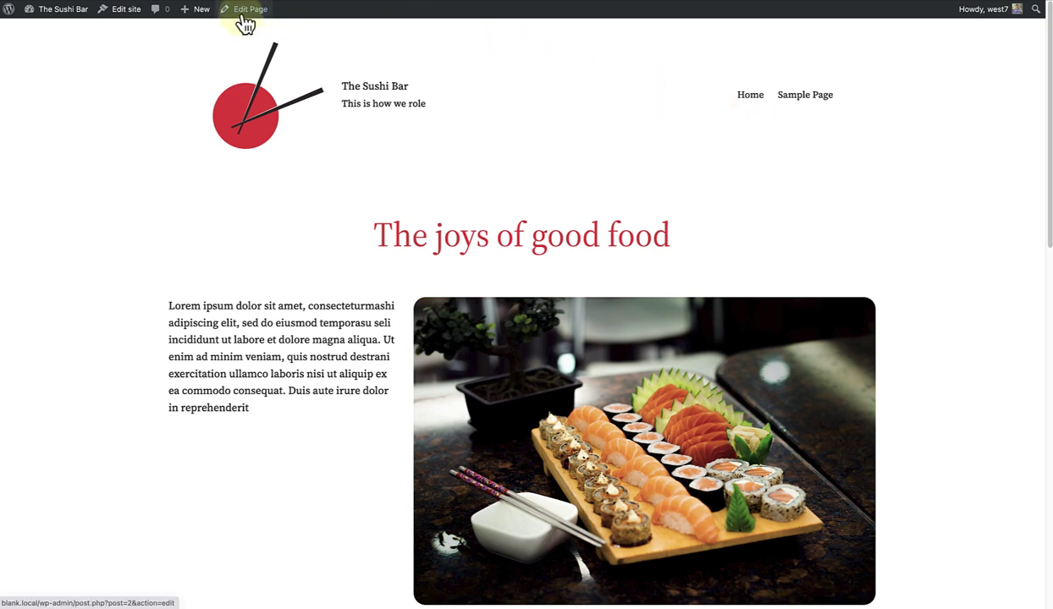
- Open the Sample Page for editing from the dashboard's list of pages and show its page settings
{"action": "left_click", "coordinate": [66, 21]}
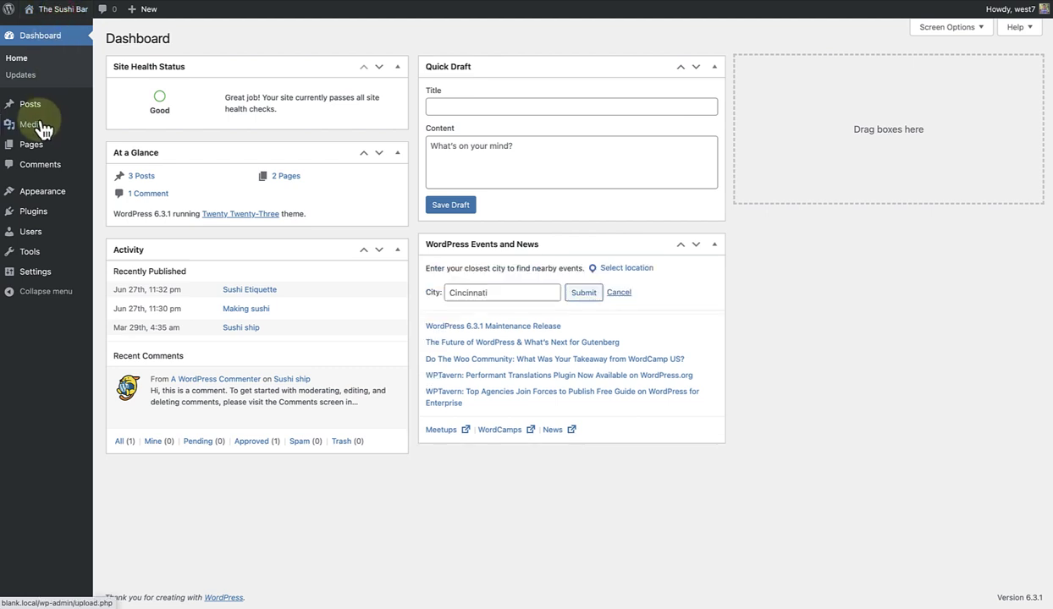
{"action": "left_click", "coordinate": [35, 150]}
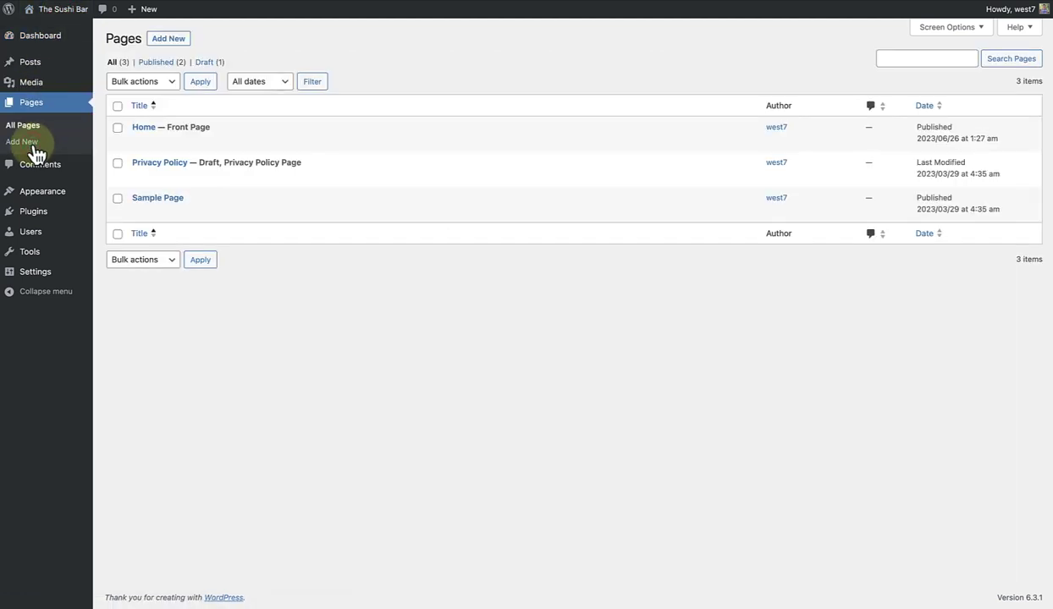
{"action": "left_click", "coordinate": [152, 200]}
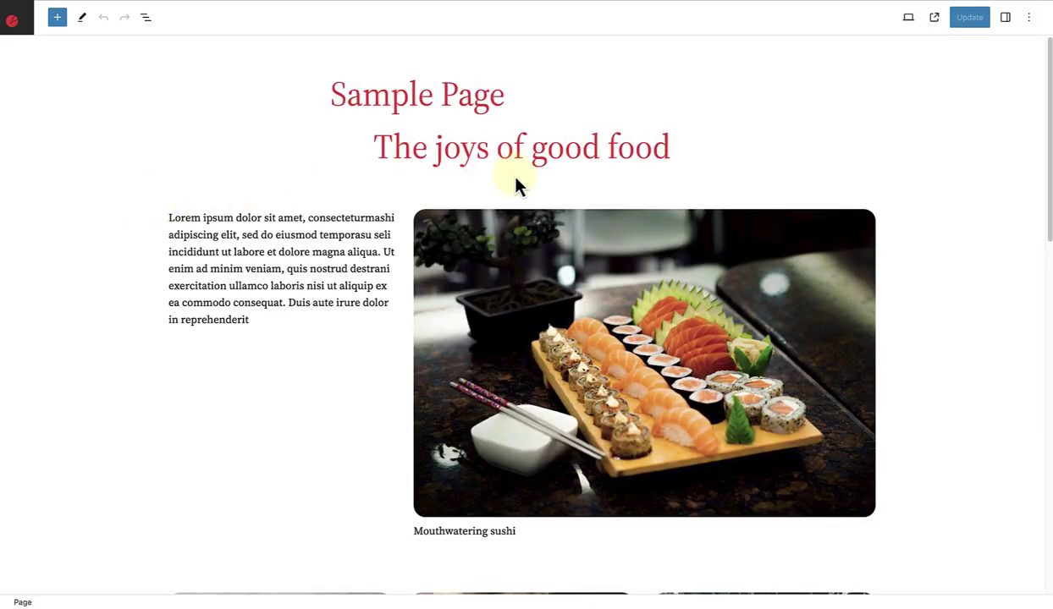
{"action": "left_click", "coordinate": [1004, 18]}
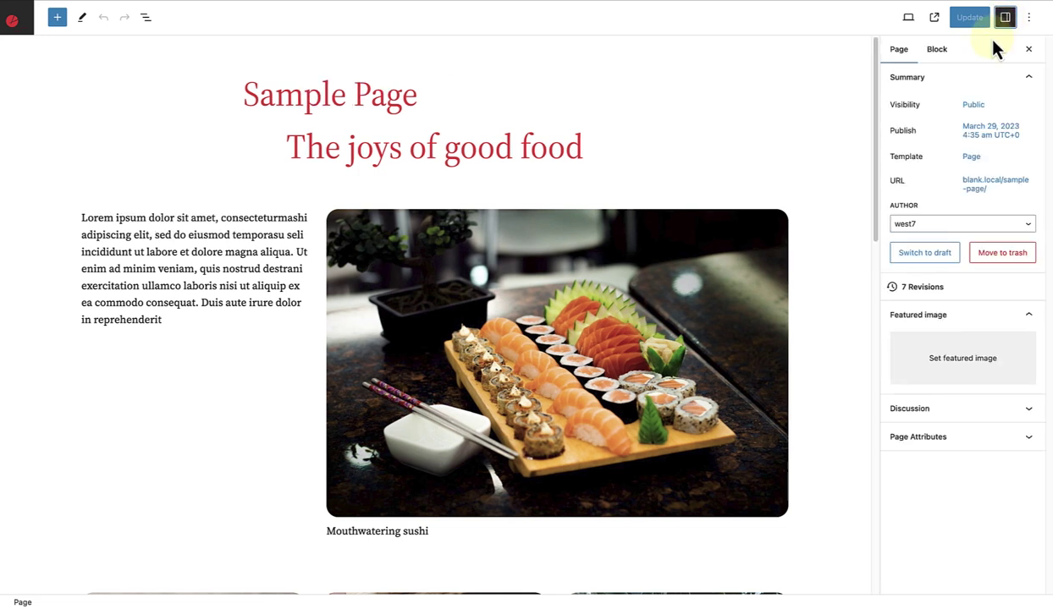
- Assign the Custom template to the Sample Page in place of the default template and update the page
{"action": "left_click", "coordinate": [972, 157]}
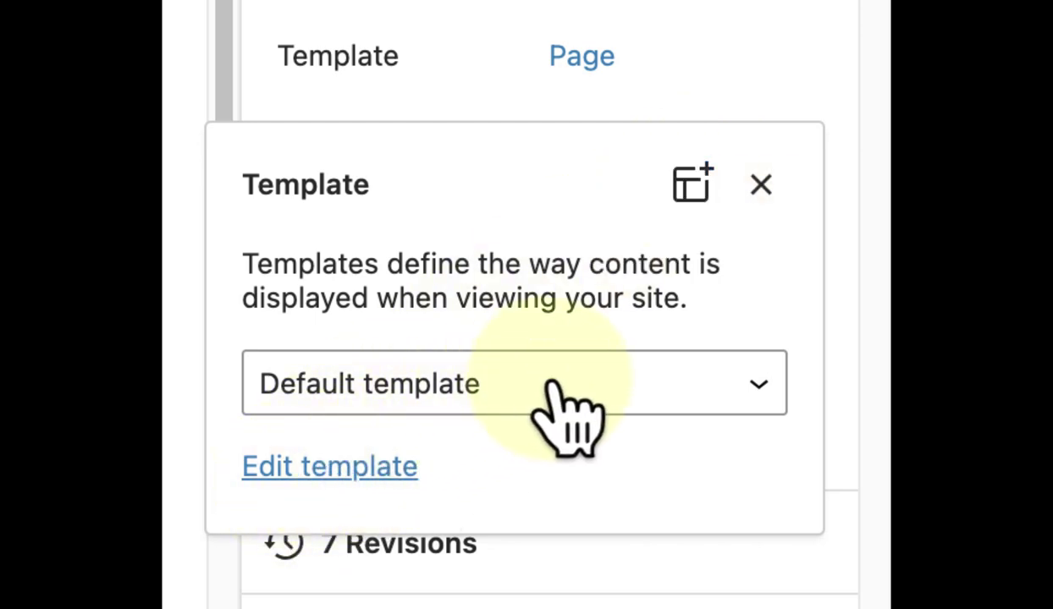
{"action": "left_click", "coordinate": [569, 415]}
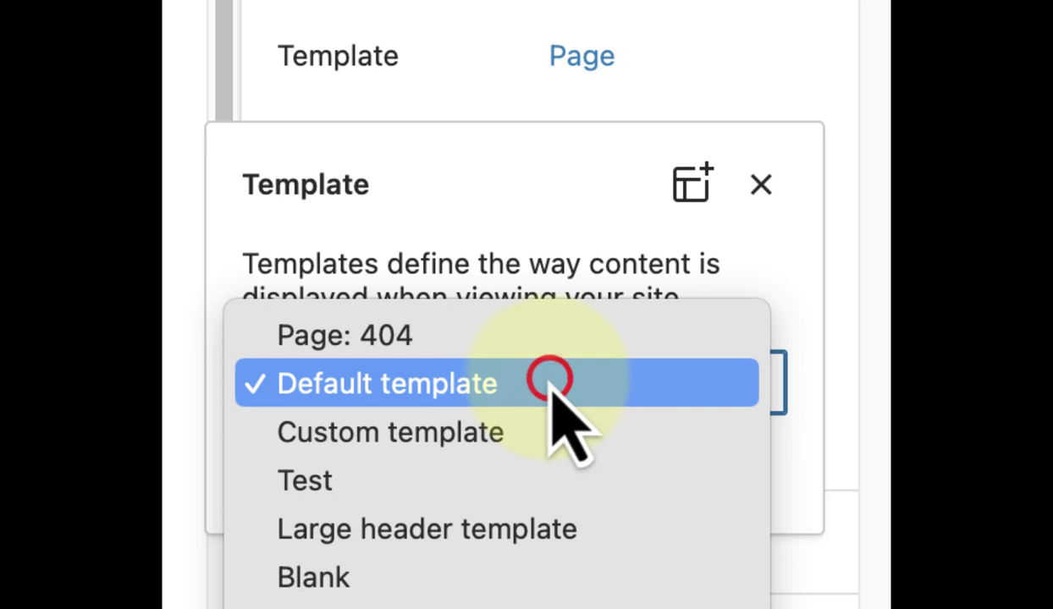
{"action": "left_click", "coordinate": [506, 434]}
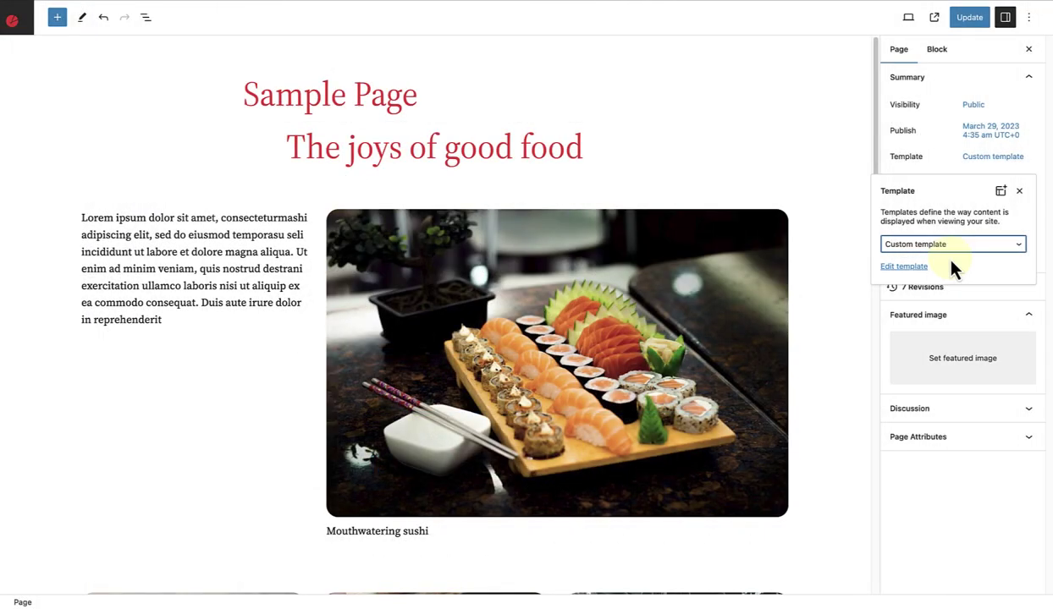
{"action": "left_click", "coordinate": [970, 19]}
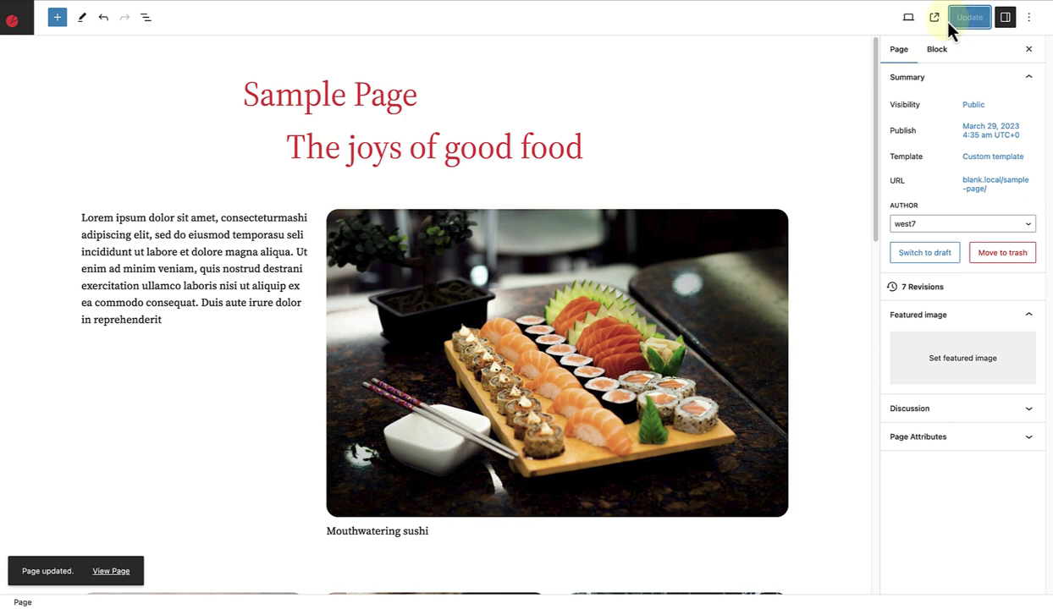
- Preview the updated Sample Page in a new tab and review it from the header image to the footer
{"action": "left_click", "coordinate": [909, 18]}
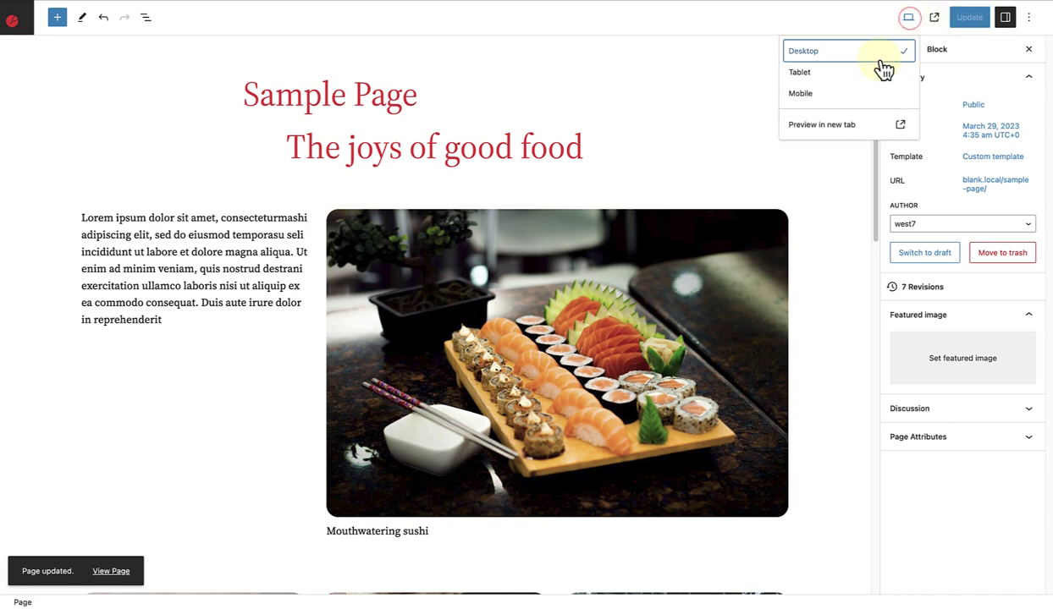
{"action": "left_click", "coordinate": [830, 127]}
{"action": "scroll", "coordinate": [863, 188], "scroll_direction": "down", "scroll_amount": 10}
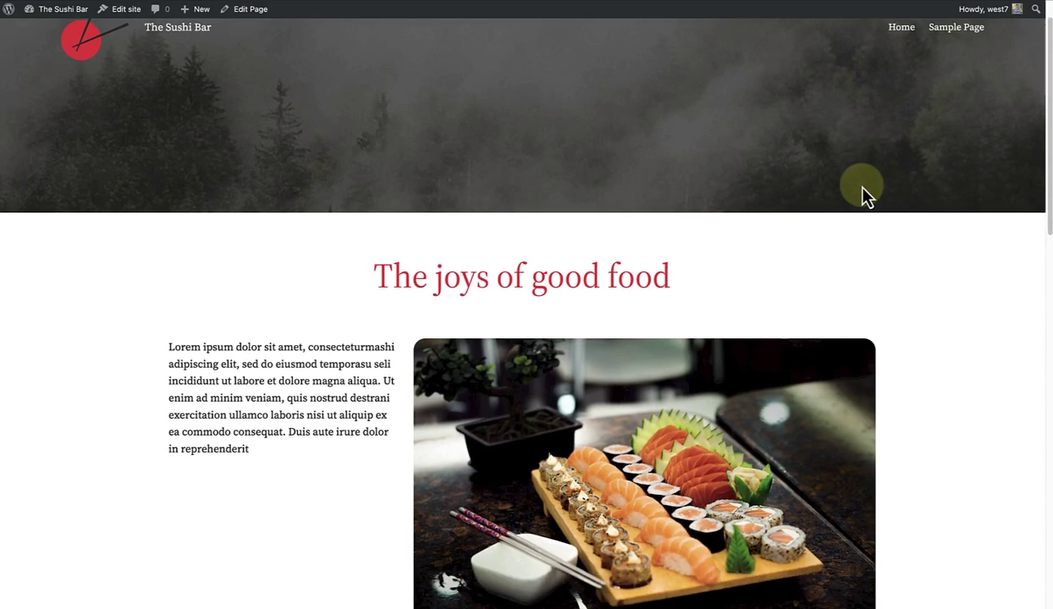
{"action": "scroll", "coordinate": [864, 195], "scroll_direction": "down", "scroll_amount": 5}
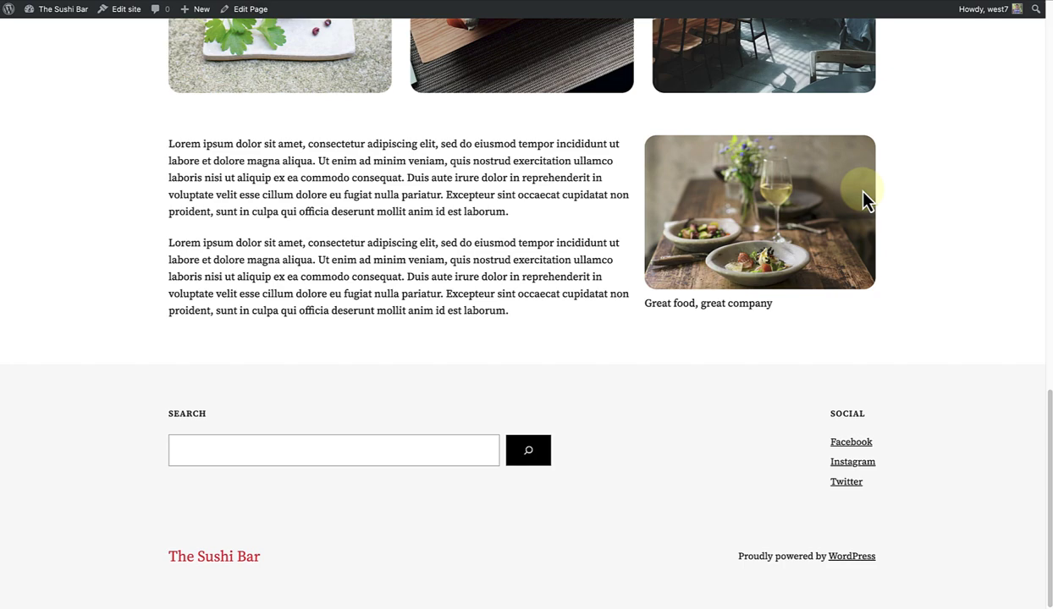
{"action": "scroll", "coordinate": [864, 199], "scroll_direction": "up", "scroll_amount": 15}
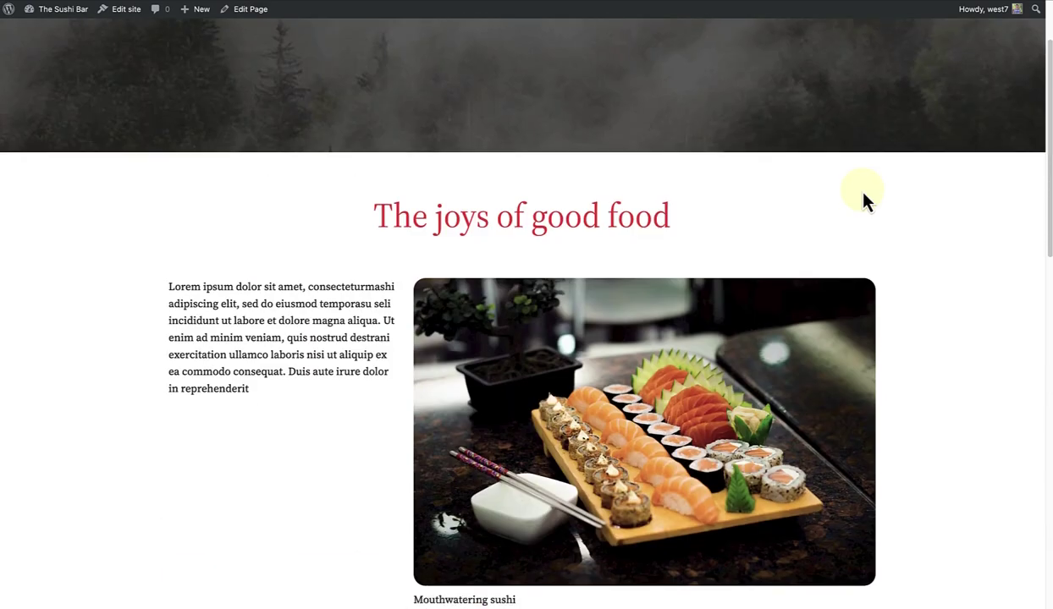
{"action": "scroll", "coordinate": [866, 200], "scroll_direction": "up", "scroll_amount": 3}
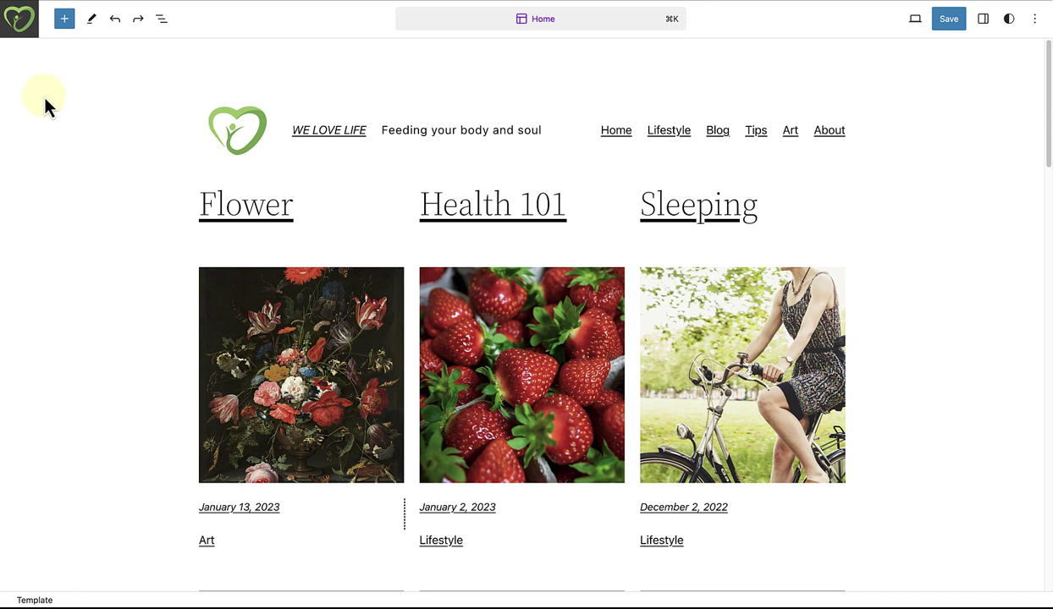
- Combine the Site Title and Site Tagline blocks in the Home template's header into a vertical Stack
{"action": "left_click", "coordinate": [161, 20]}
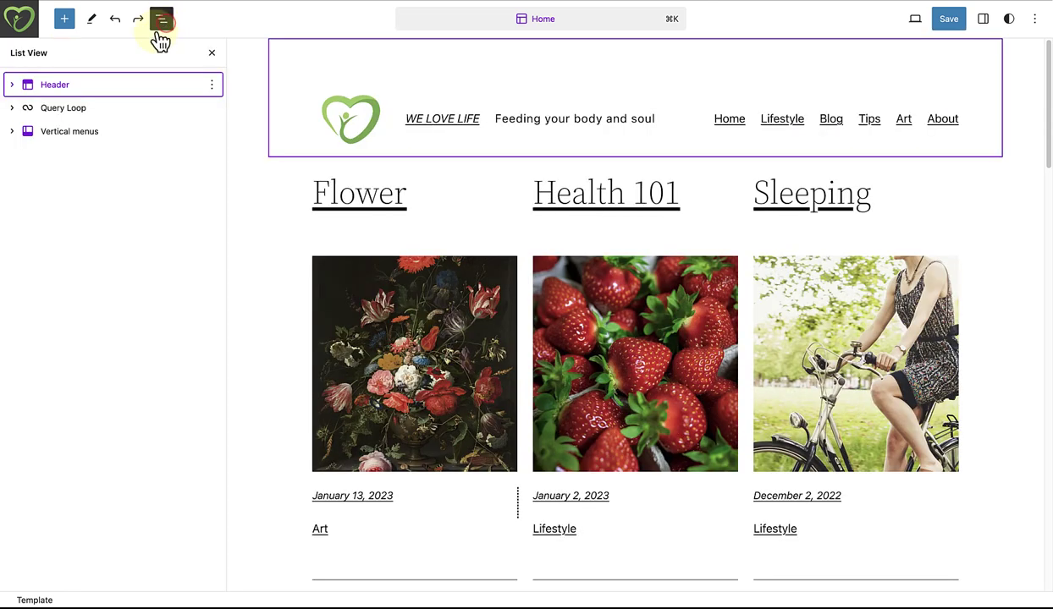
{"action": "left_click", "coordinate": [12, 85]}
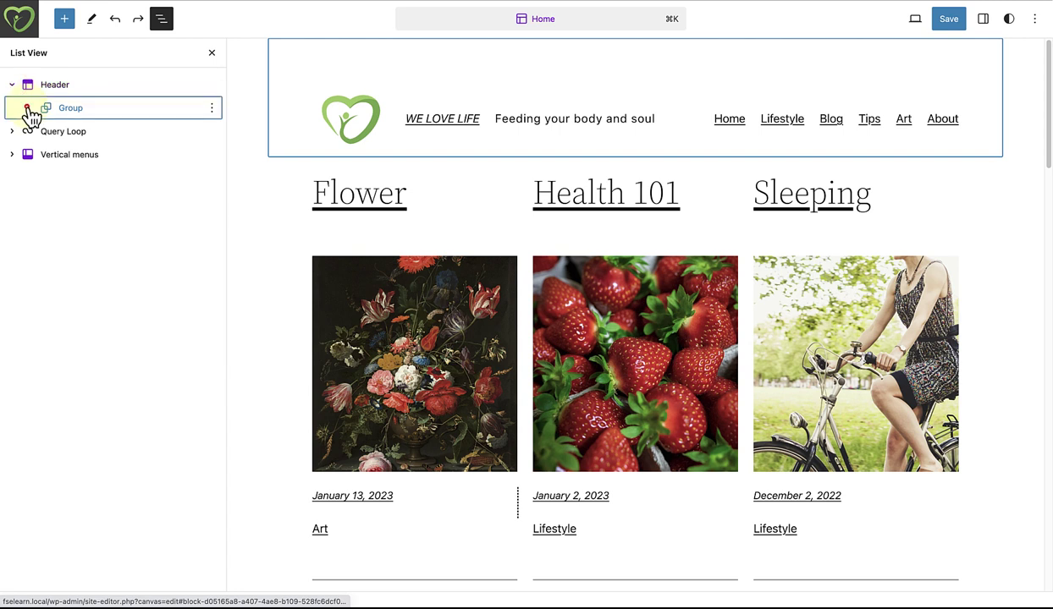
{"action": "left_click", "coordinate": [27, 108]}
{"action": "left_click", "coordinate": [45, 132]}
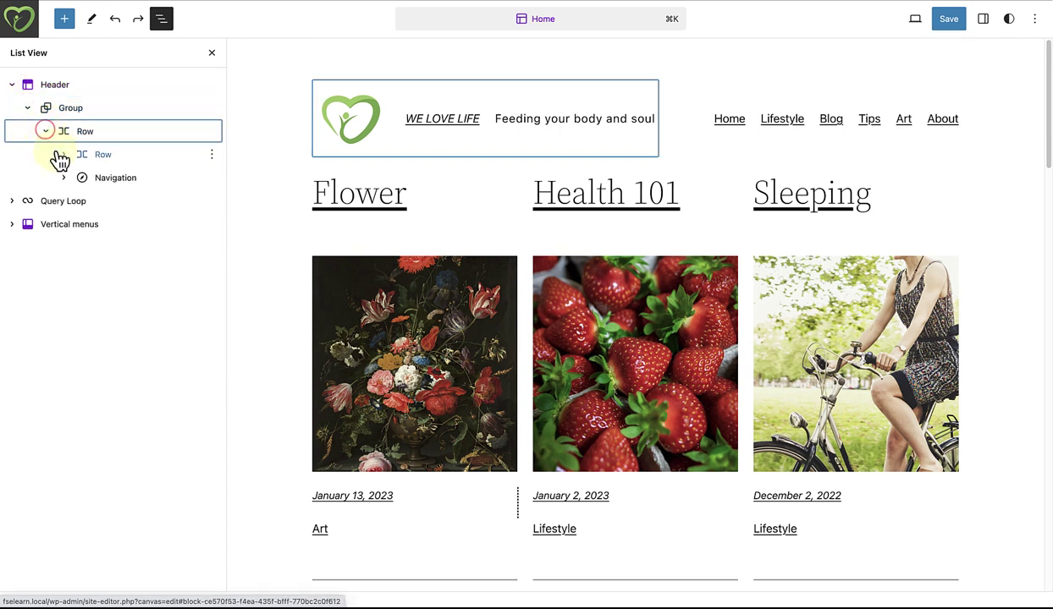
{"action": "left_click", "coordinate": [66, 157]}
{"action": "left_click", "coordinate": [64, 155]}
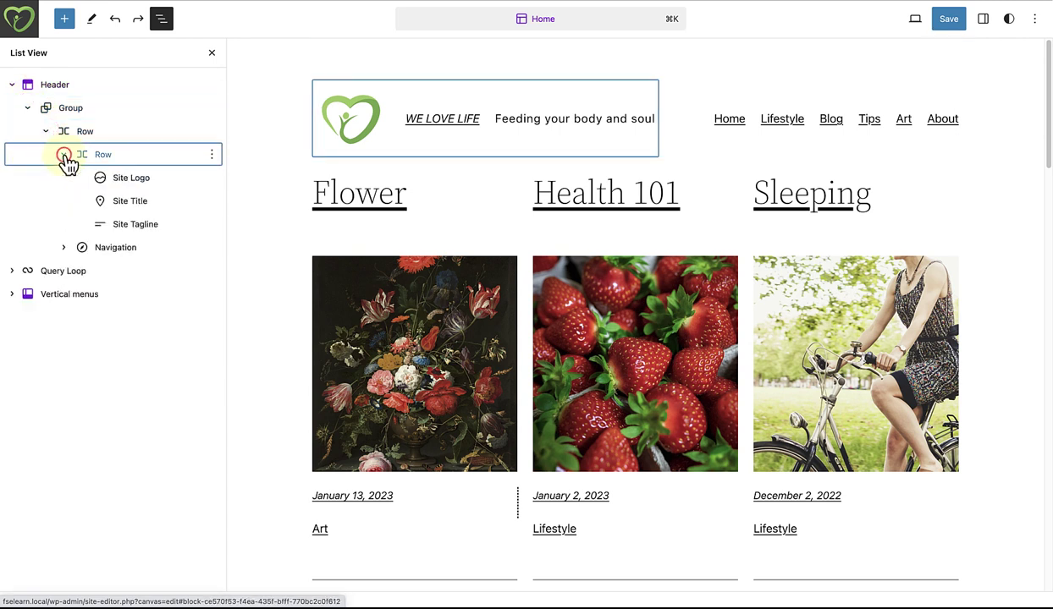
{"action": "left_click", "coordinate": [131, 208]}
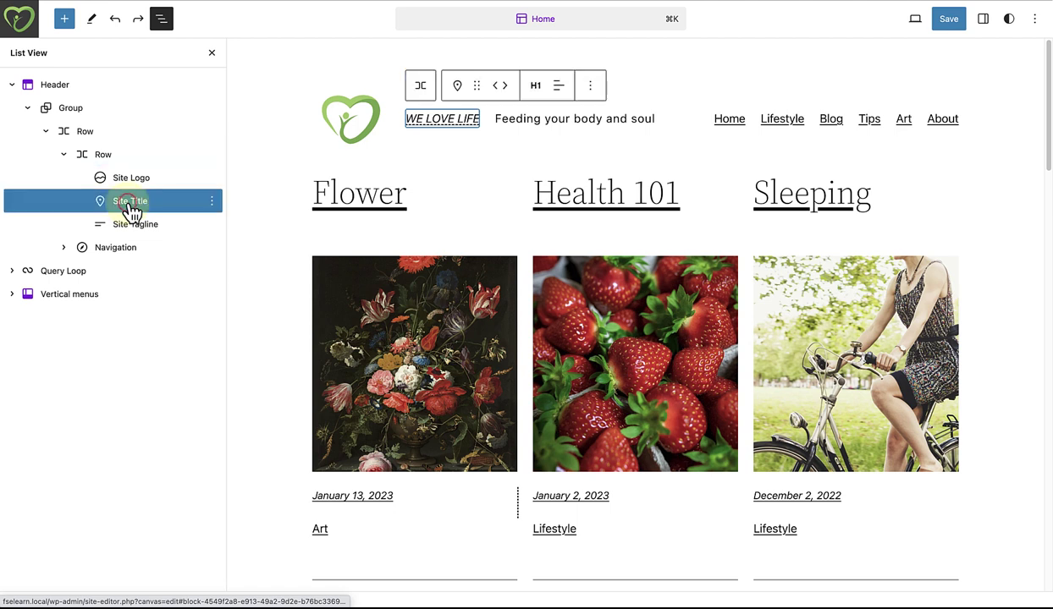
{"action": "left_click", "coordinate": [134, 227], "text": "shift"}
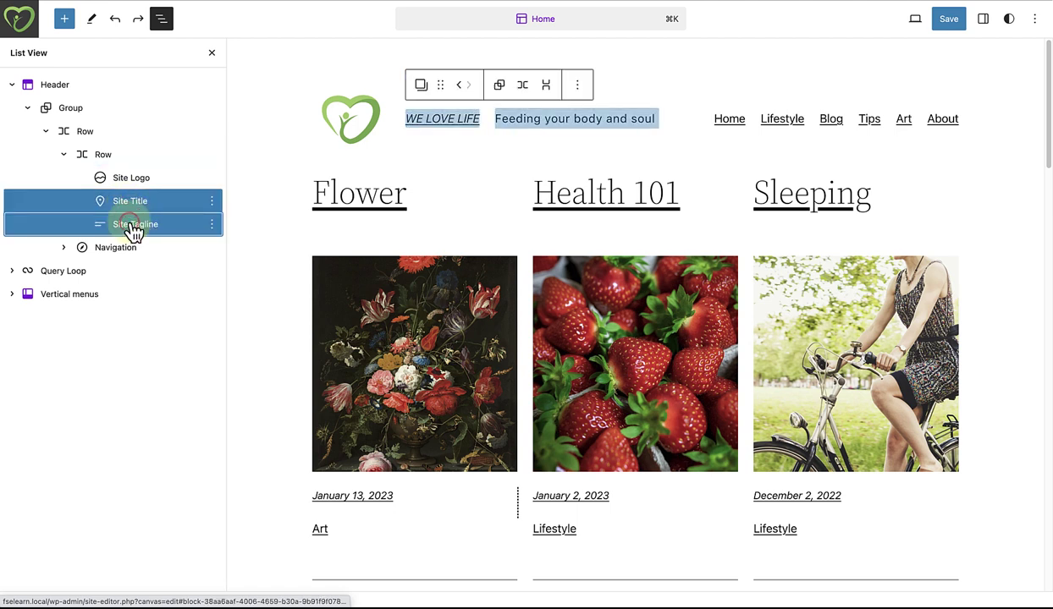
{"action": "left_click", "coordinate": [547, 86]}
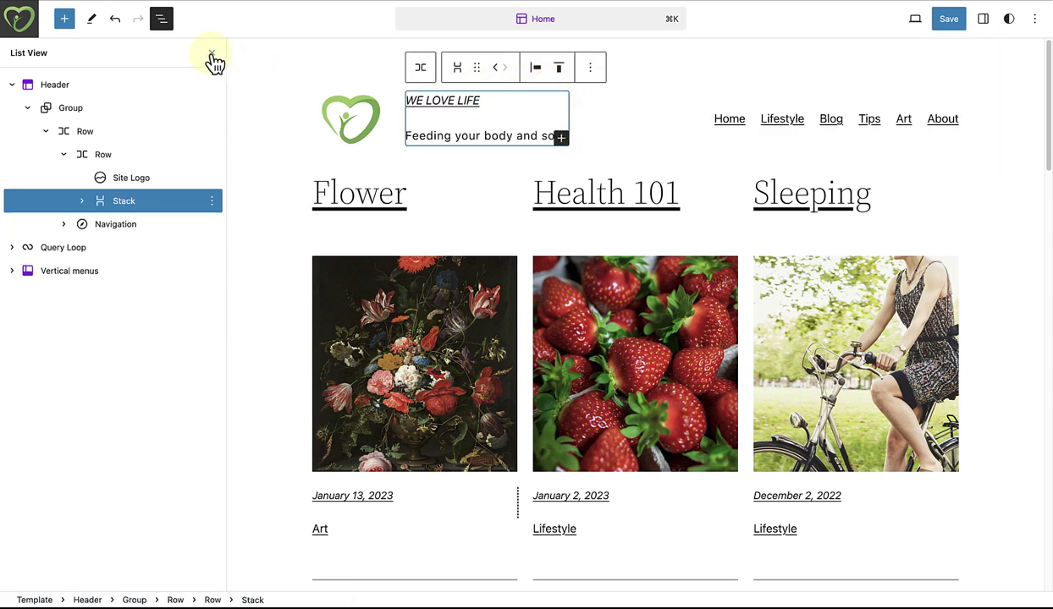
{"action": "left_click", "coordinate": [212, 55]}
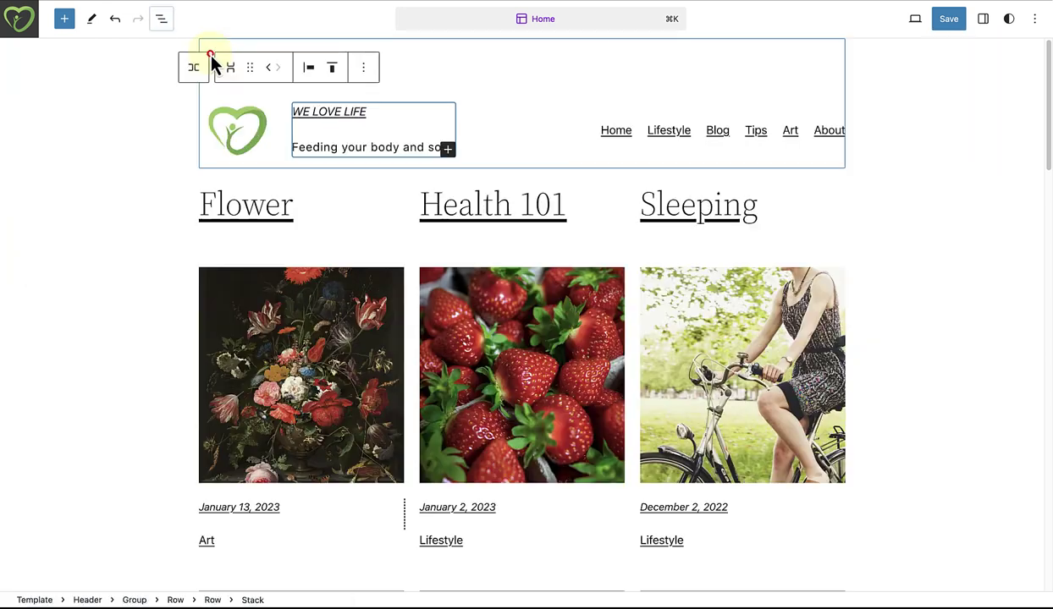
- Reduce the block spacing of the Stack holding the site title and tagline to the minimum
{"action": "left_click", "coordinate": [984, 21]}
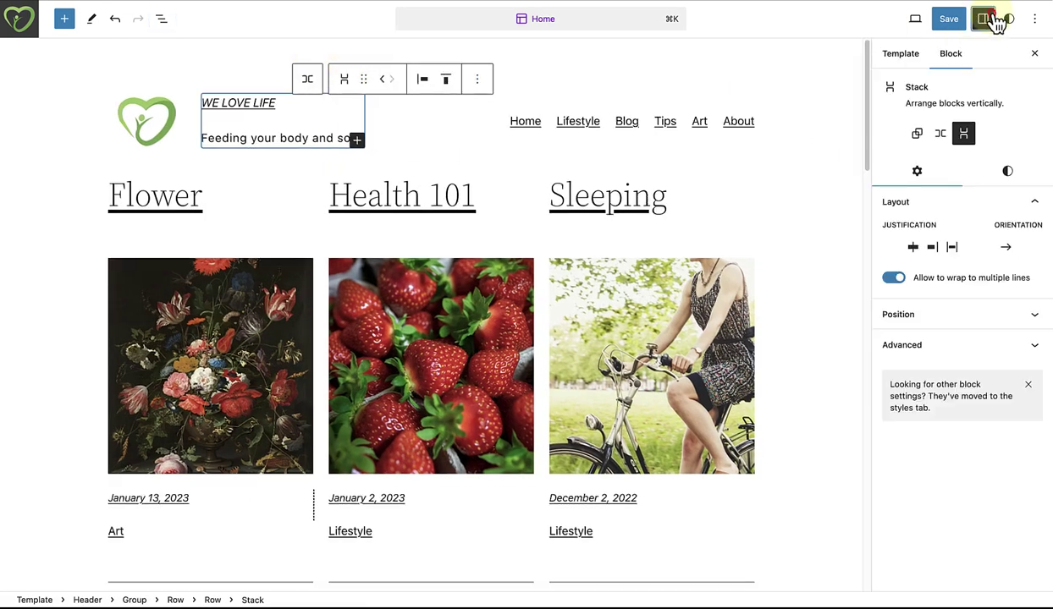
{"action": "left_click", "coordinate": [1002, 169]}
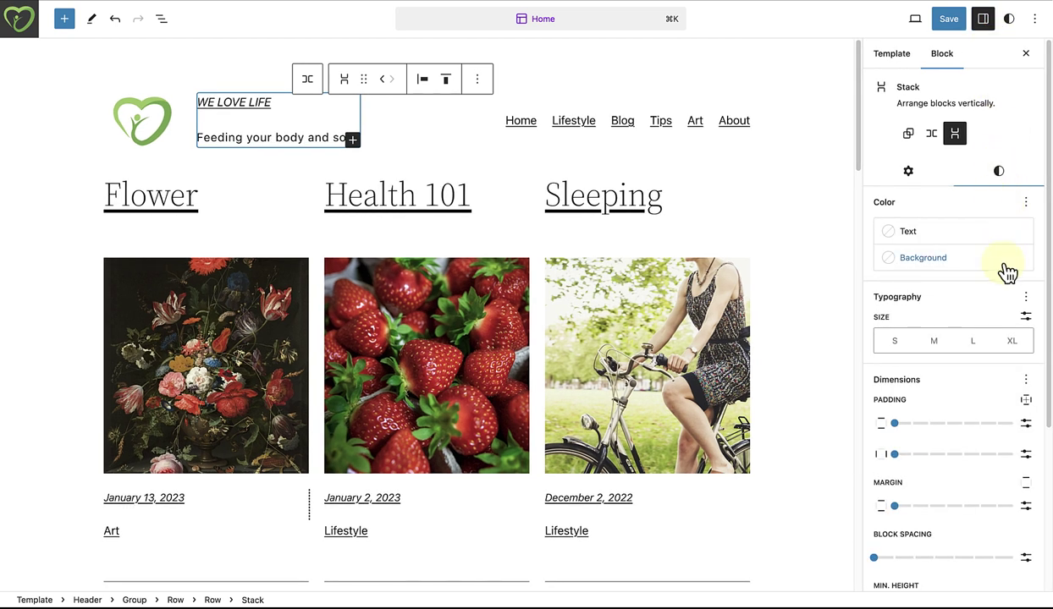
{"action": "left_click", "coordinate": [872, 557]}
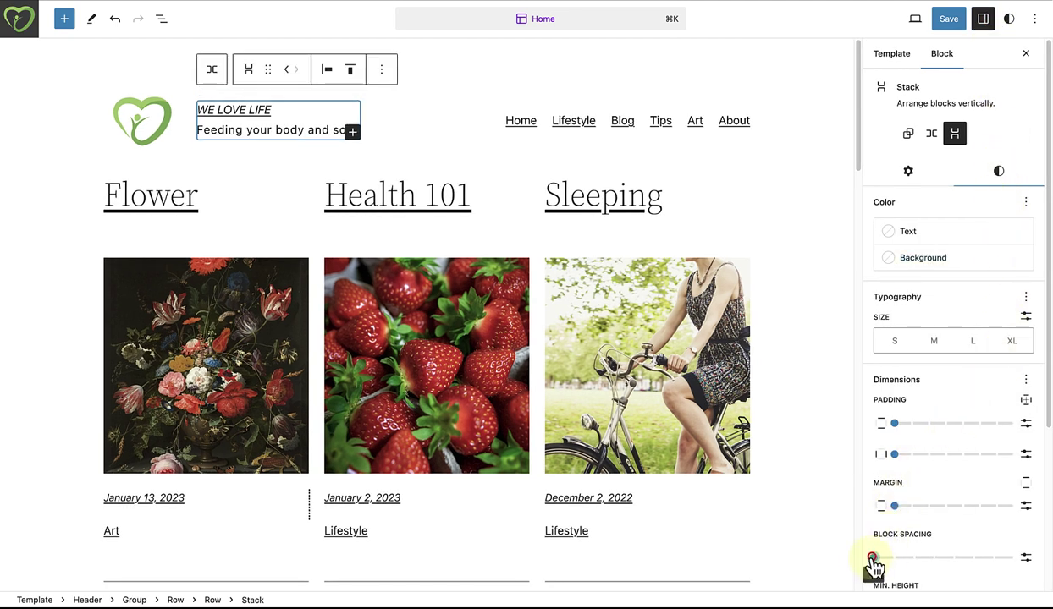
{"action": "left_click", "coordinate": [1029, 61]}
{"action": "left_click", "coordinate": [994, 110]}
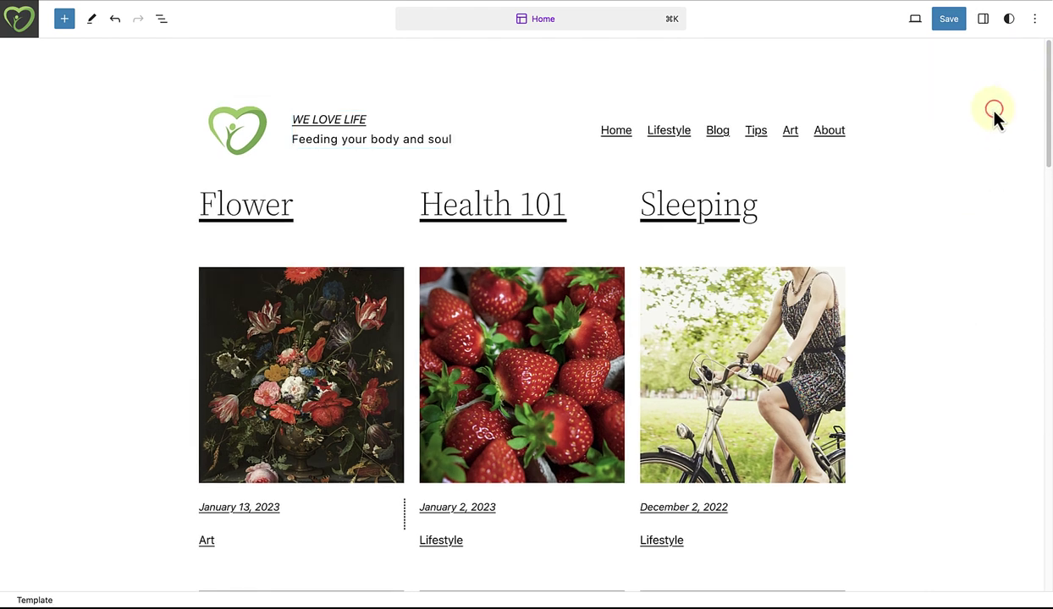
- Open the Home template's Header template part for separate editing and save the site changes
{"action": "left_click", "coordinate": [161, 19]}
{"action": "left_click", "coordinate": [55, 86]}
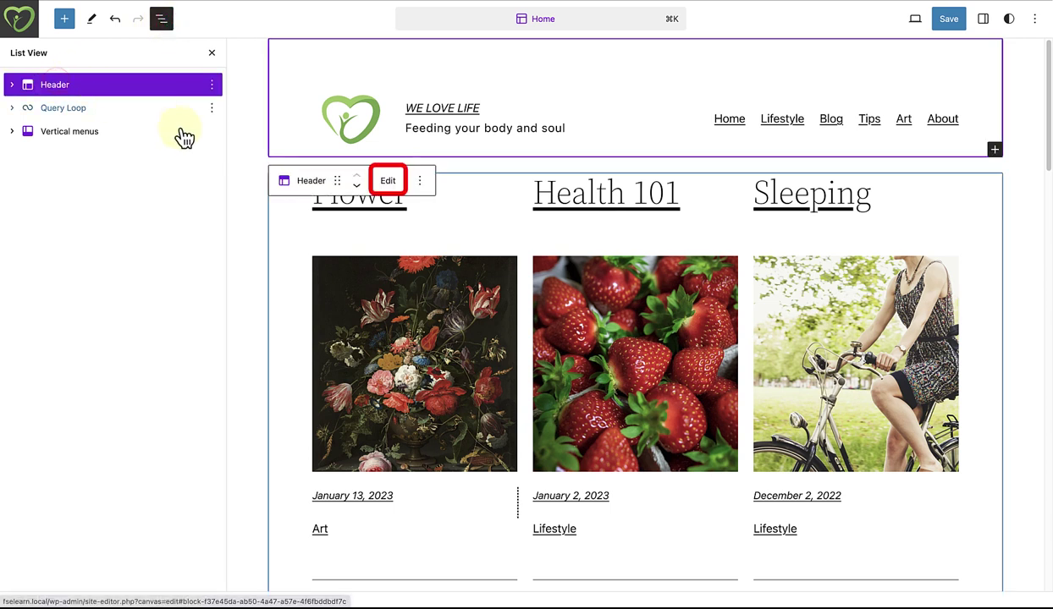
{"action": "left_click", "coordinate": [389, 182]}
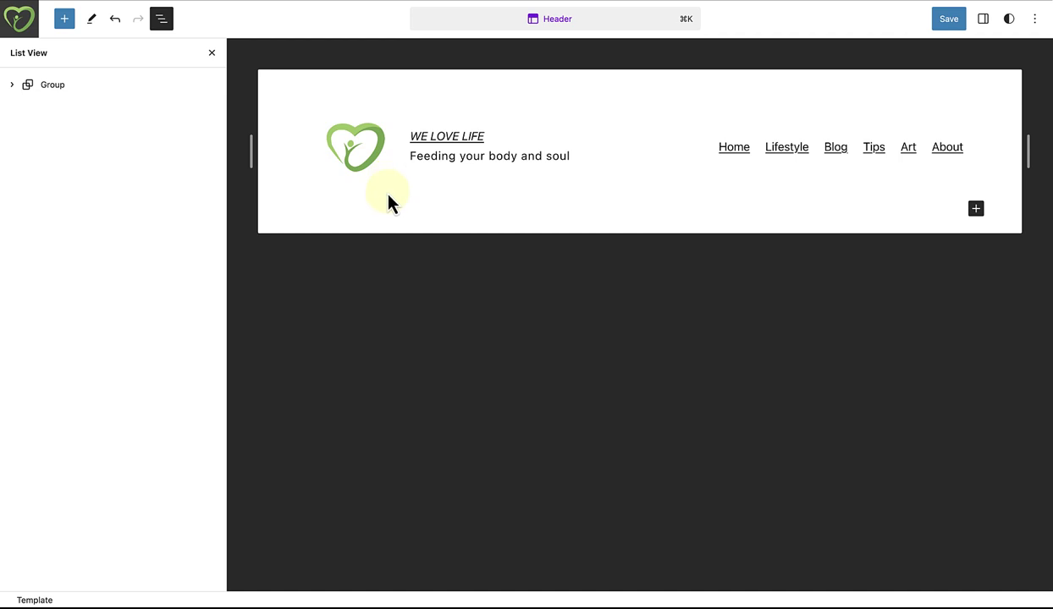
{"action": "left_click", "coordinate": [948, 20]}
{"action": "left_click", "coordinate": [941, 19]}
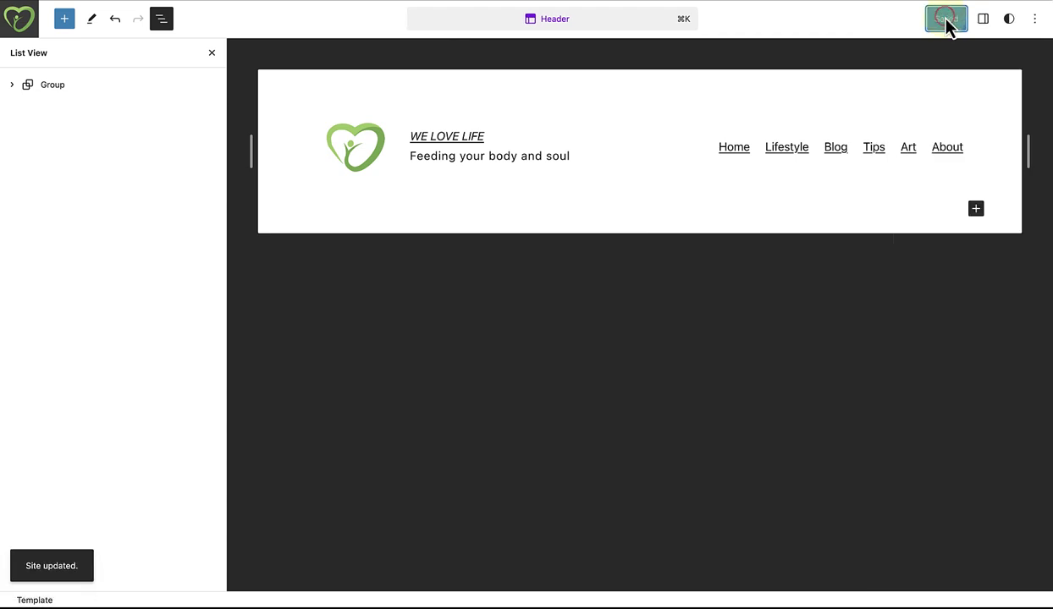
- Leave the Header editor, return to the Design overview, and show the Header template parts among the site's patterns
{"action": "left_click", "coordinate": [19, 23]}
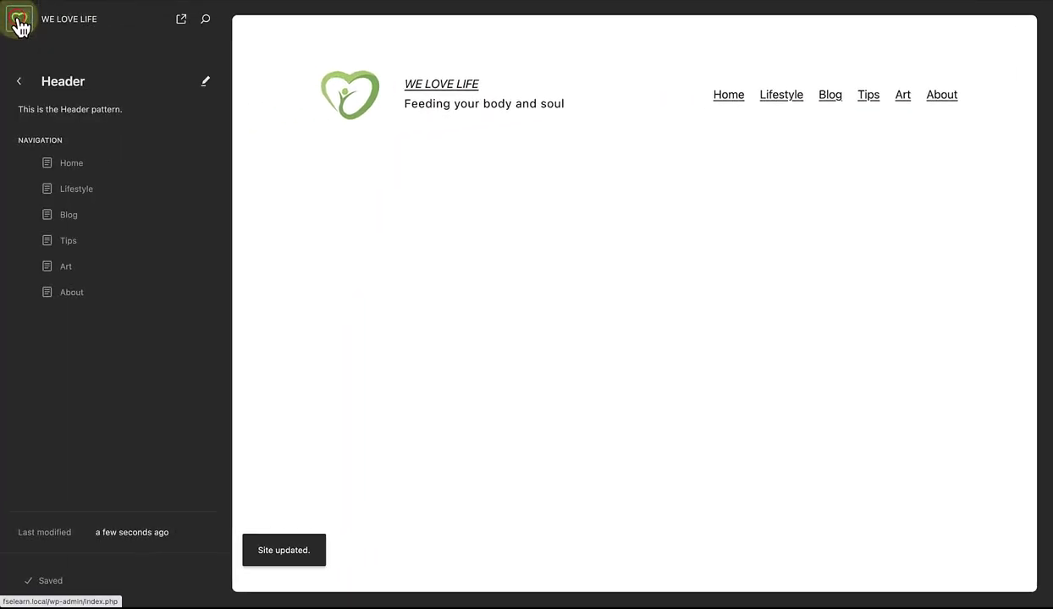
{"action": "left_click", "coordinate": [18, 81]}
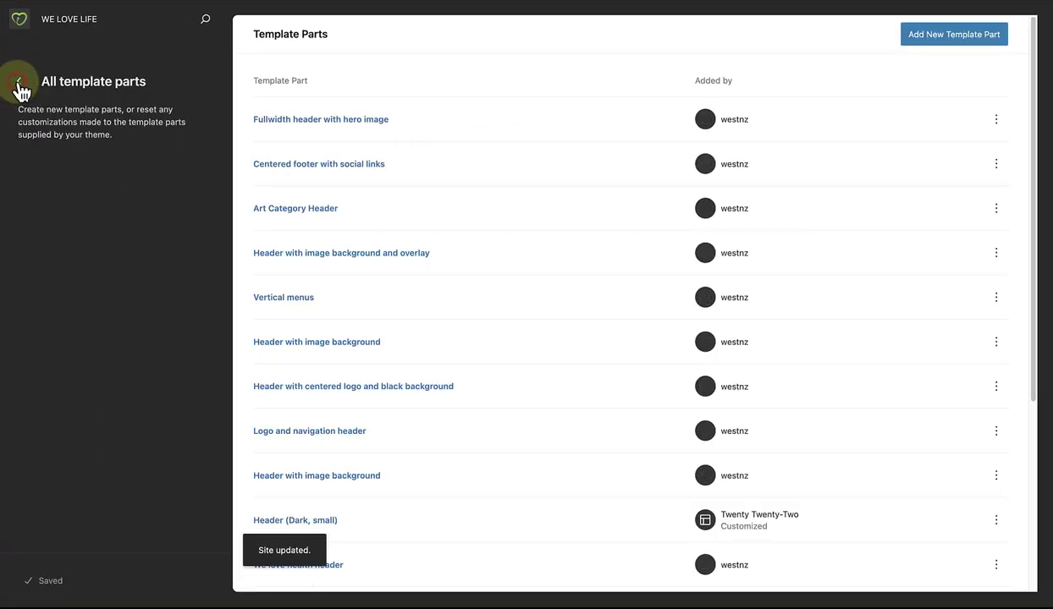
{"action": "left_click", "coordinate": [18, 81]}
{"action": "left_click", "coordinate": [18, 82]}
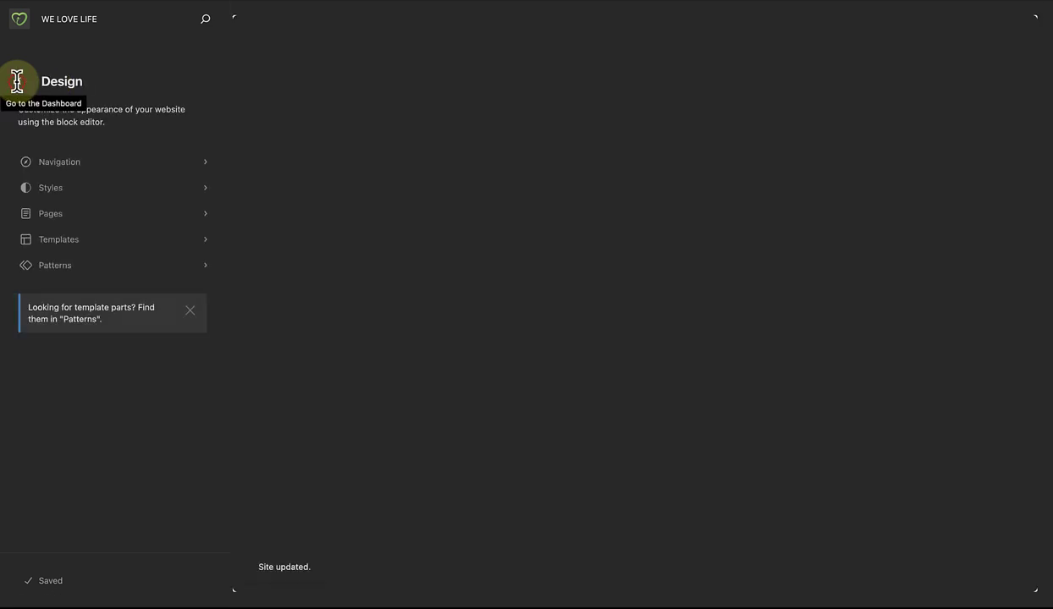
{"action": "left_click", "coordinate": [73, 271]}
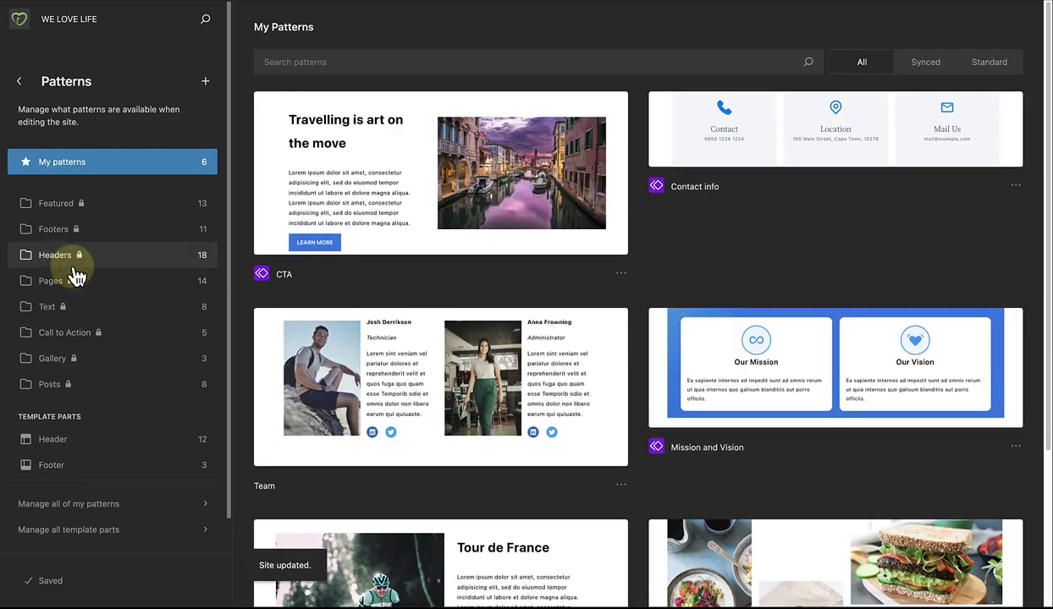
{"action": "scroll", "coordinate": [227, 220], "scroll_direction": "down", "scroll_amount": 1}
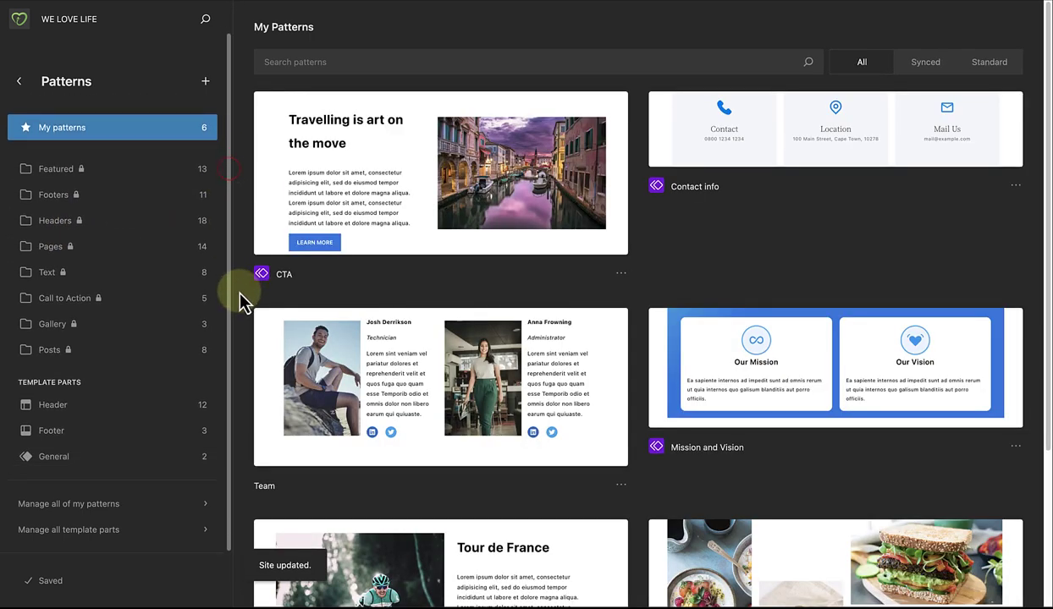
{"action": "left_click", "coordinate": [68, 412]}
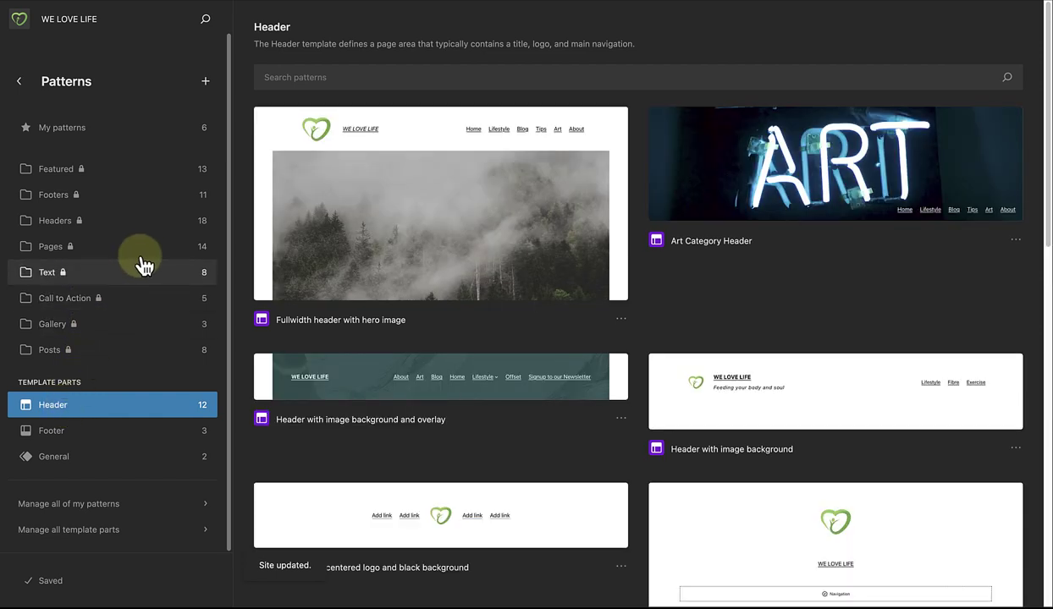
- Examine the area options offered for a new template part, and close the dialog without creating one
{"action": "left_click", "coordinate": [207, 84]}
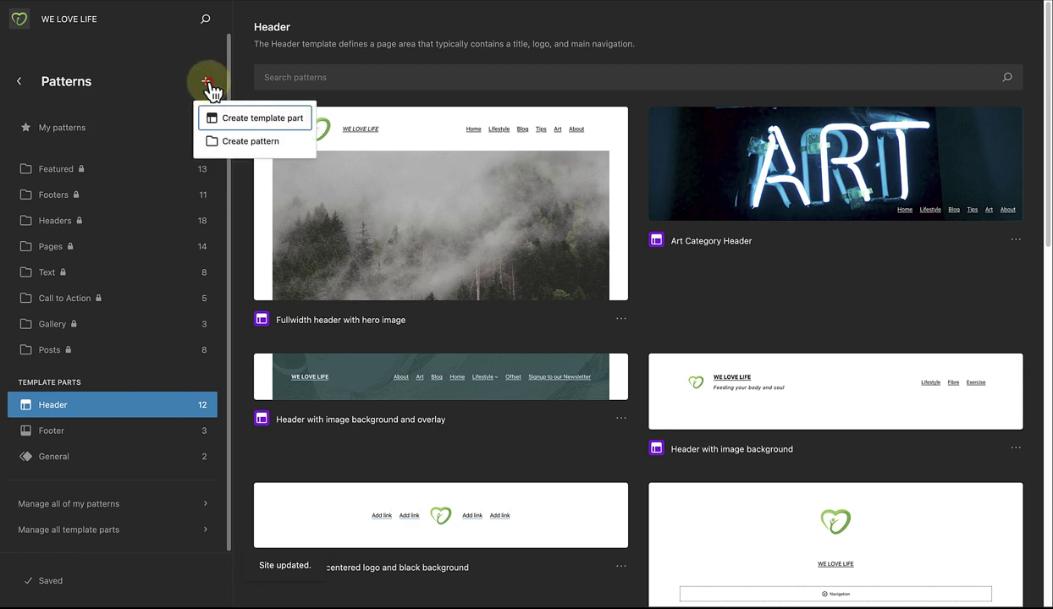
{"action": "left_click", "coordinate": [235, 122]}
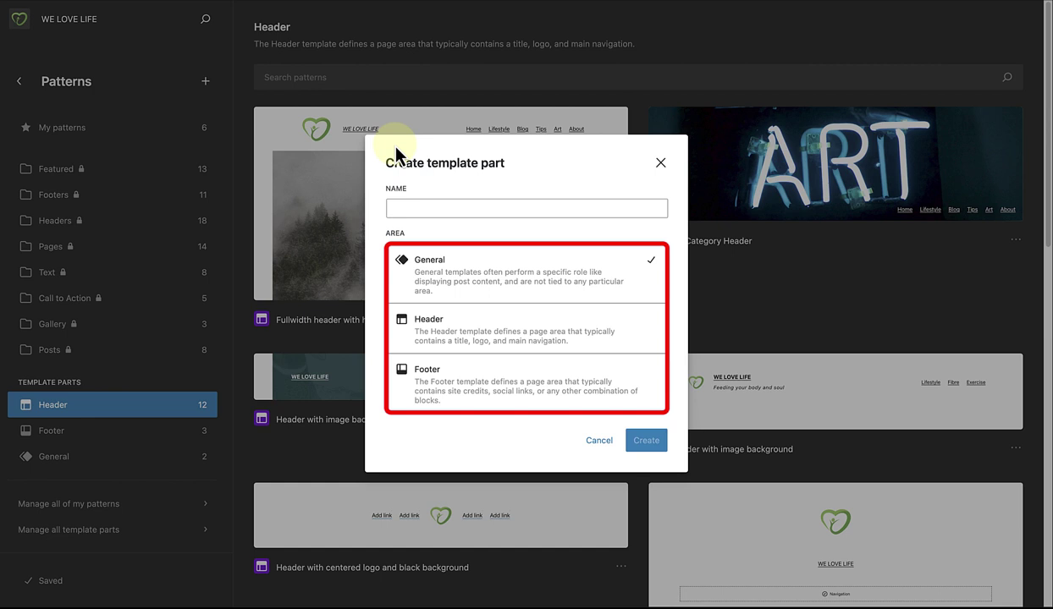
{"action": "left_click", "coordinate": [661, 166]}
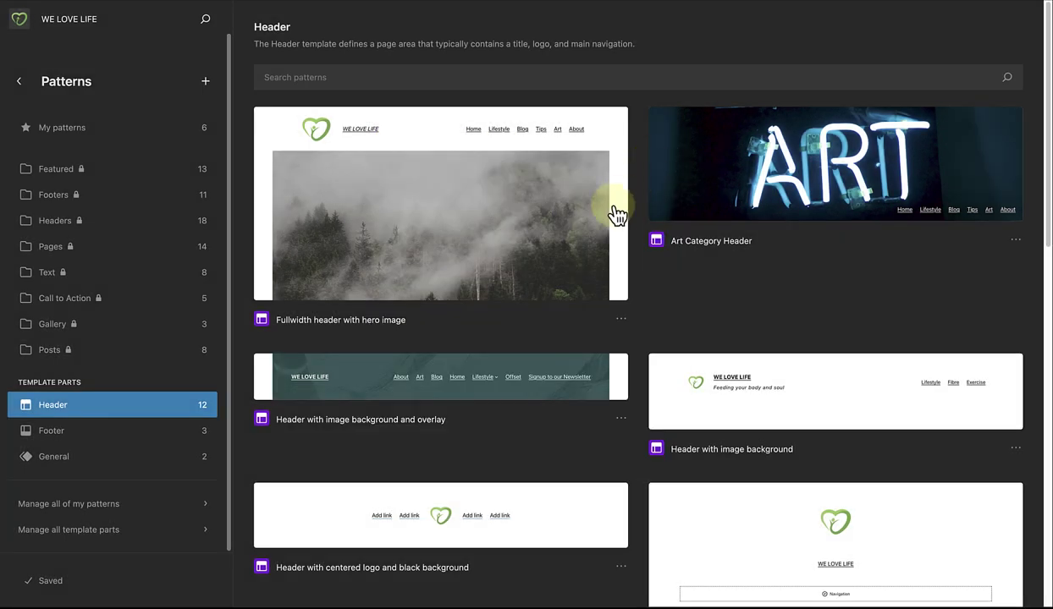
- Check the available actions for the Fullwidth header with hero image template part, and open it in the editor
{"action": "left_click", "coordinate": [622, 322]}
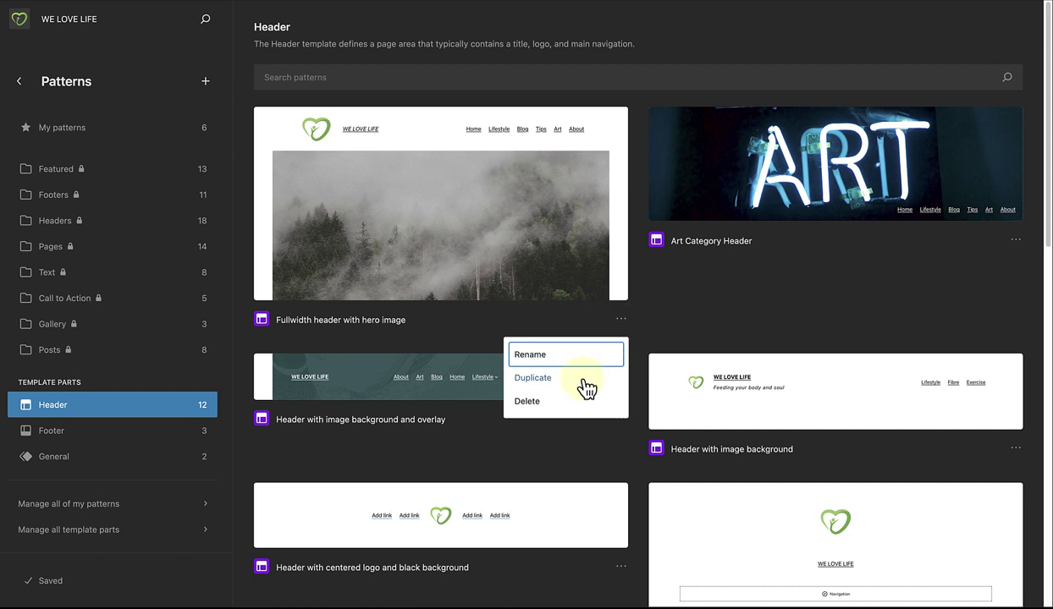
{"action": "left_click", "coordinate": [432, 226]}
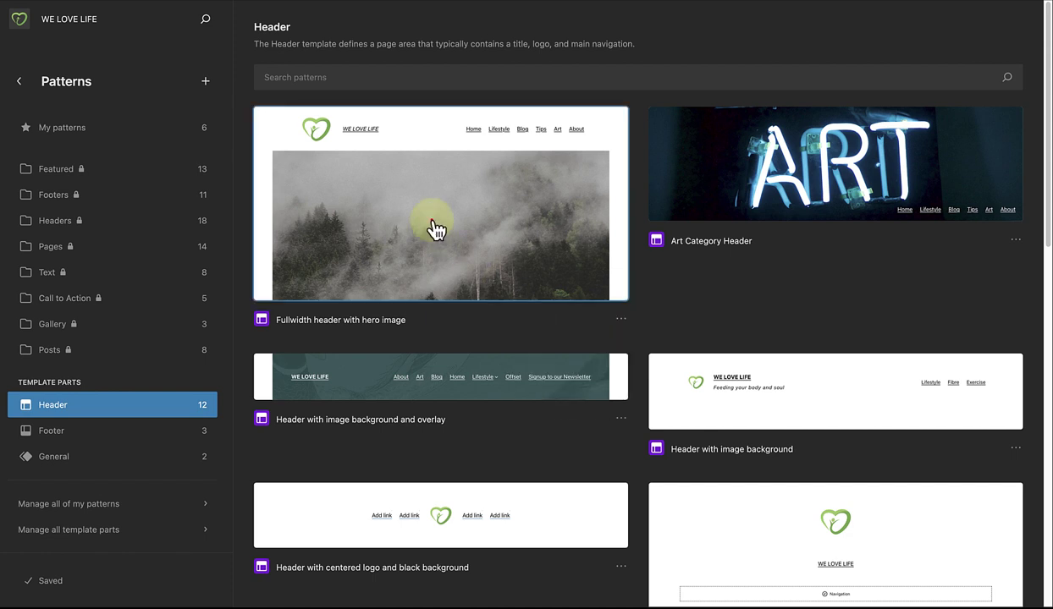
{"action": "left_click", "coordinate": [432, 223]}
{"action": "left_click", "coordinate": [433, 224]}
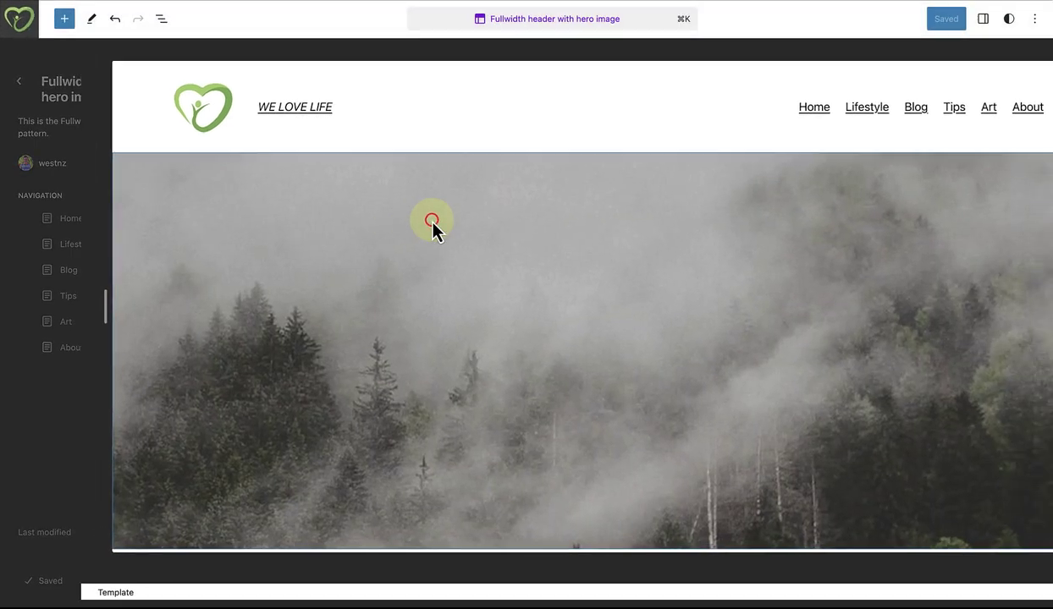